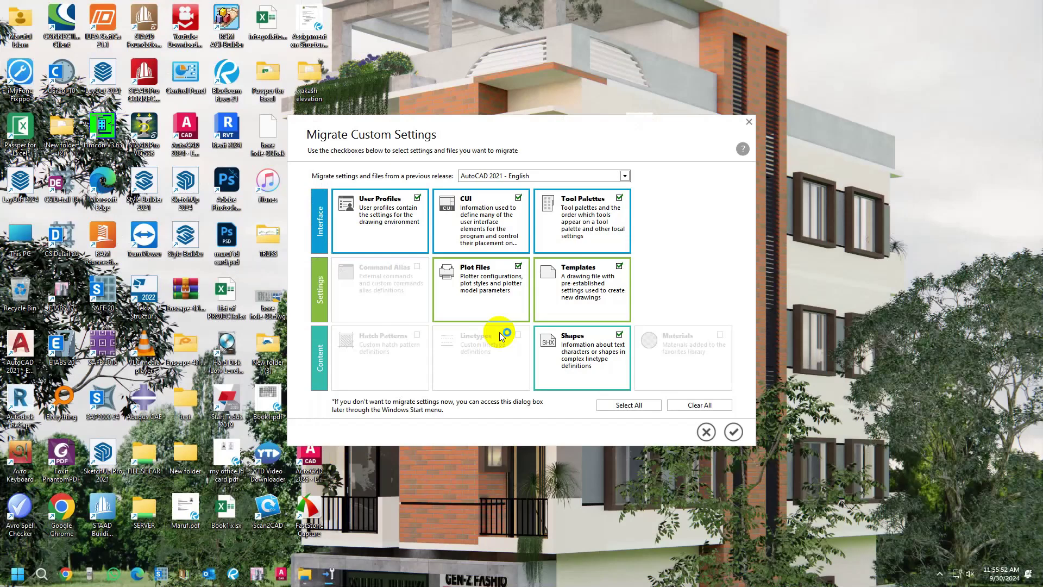
- Clear all migration selections and dismiss Migrate Custom Settings without migrating anything
click(692, 408)
click(707, 434)
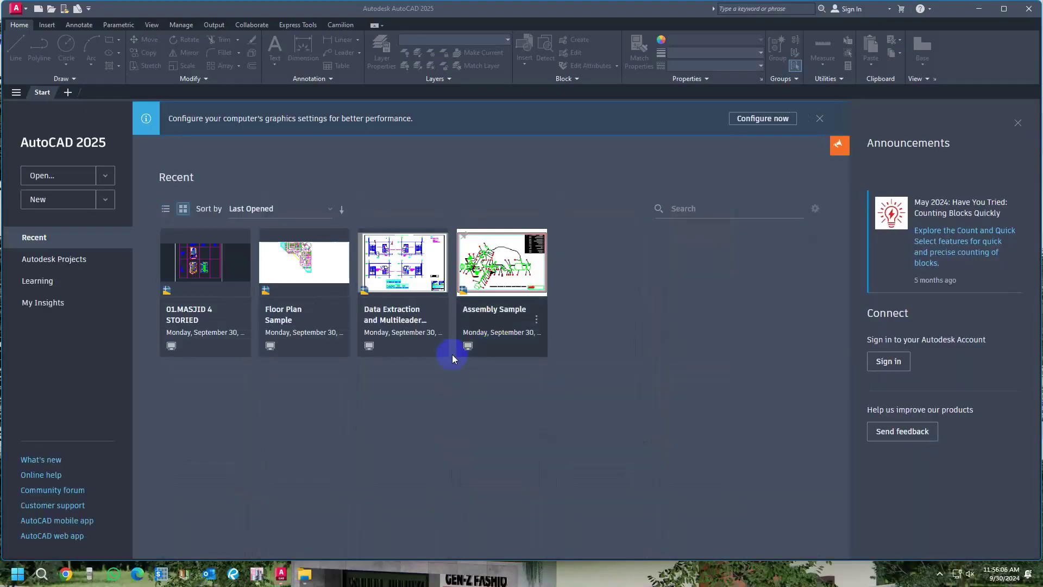
- Open the 01.MASJID 4 STORIED drawing and pan slightly to frame the floor plans
click(199, 299)
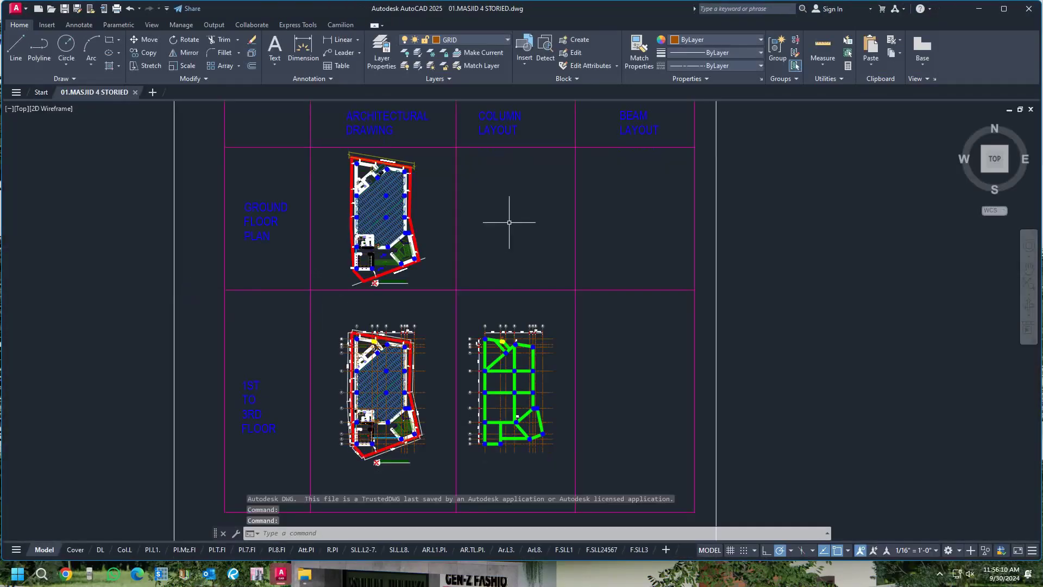
middle_drag(509, 223, 502, 278)
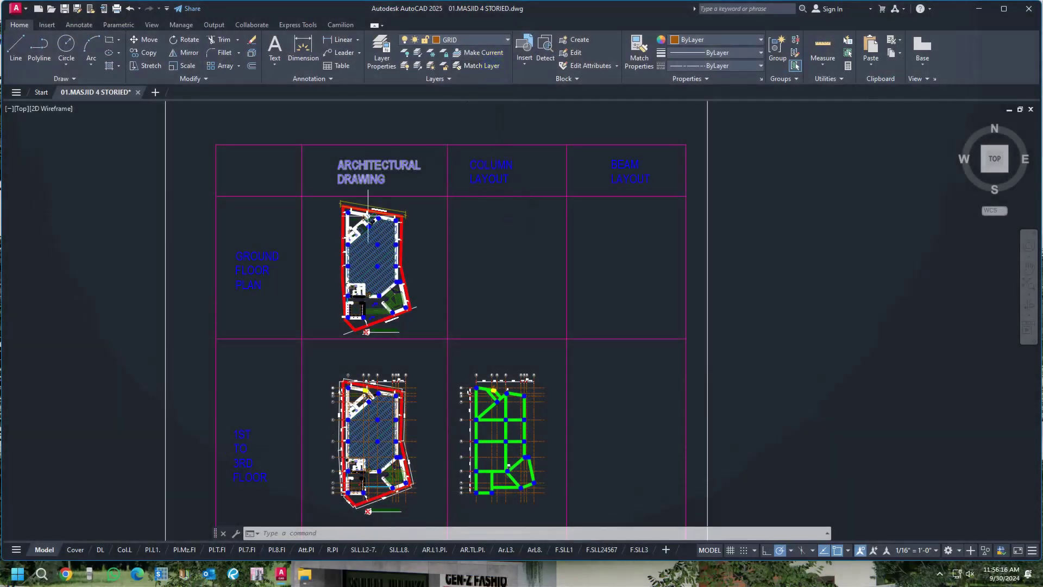
middle_drag(497, 302, 492, 282)
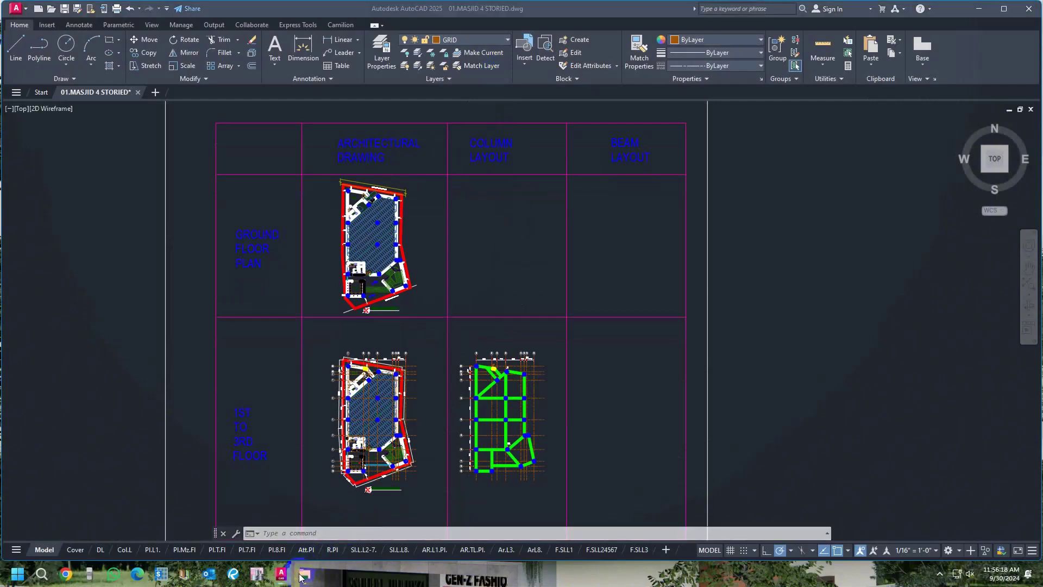
- Extract the YQArch archive and move its inner folder directly onto Local Disk (C:)
mouse_move(304, 577)
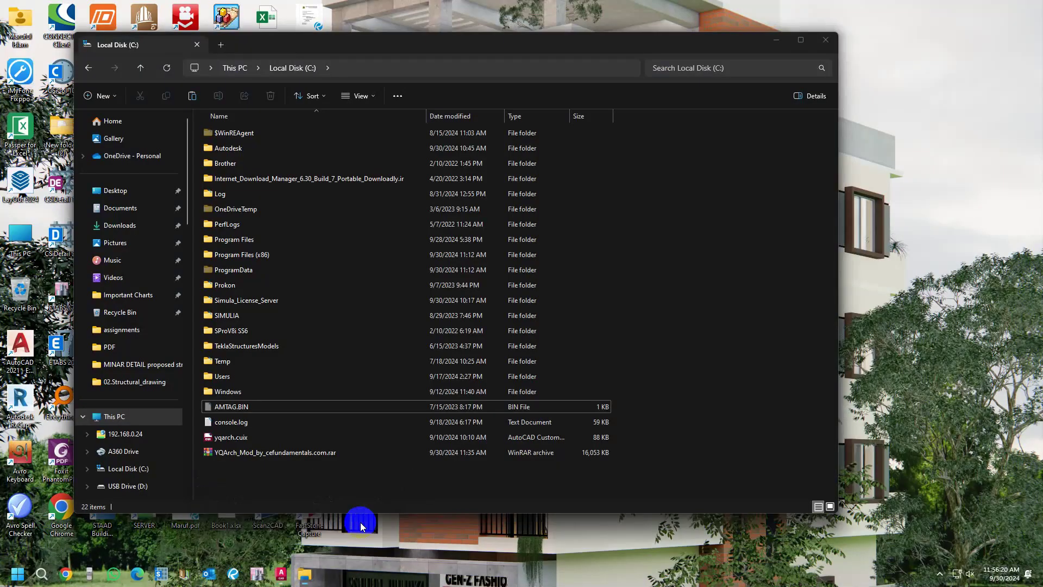
click(351, 523)
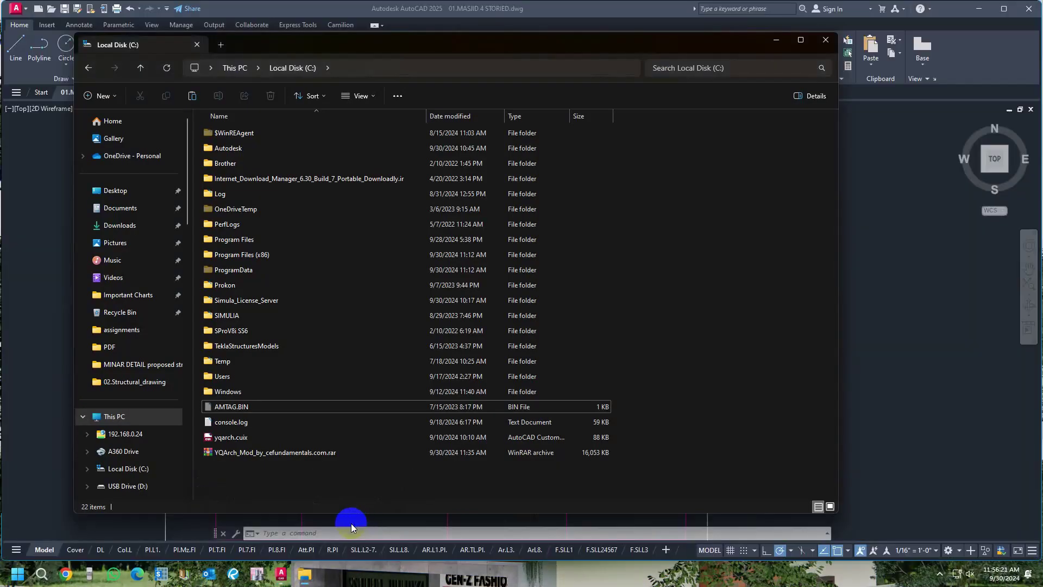
right_click(242, 456)
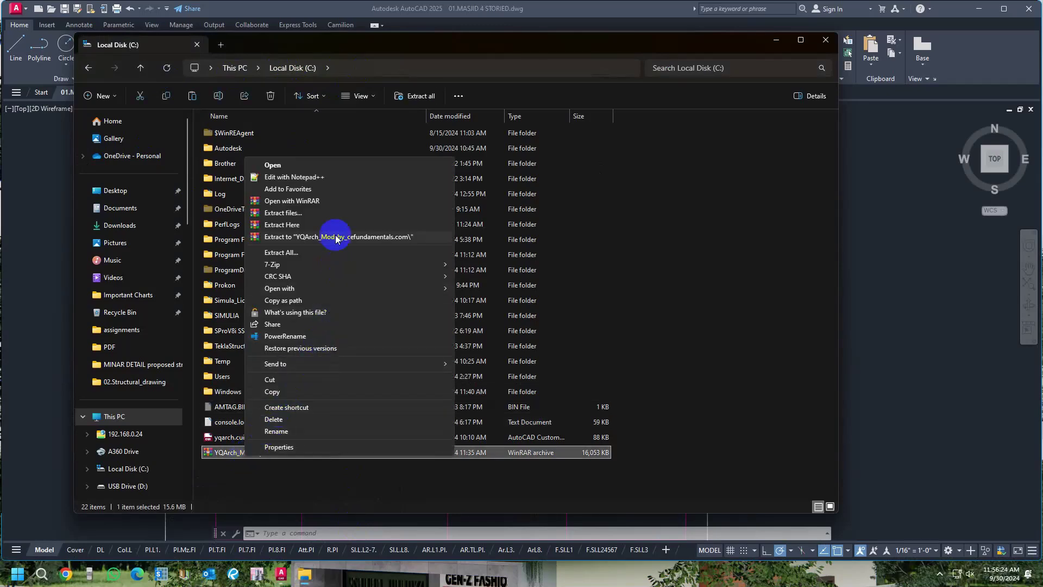
click(335, 237)
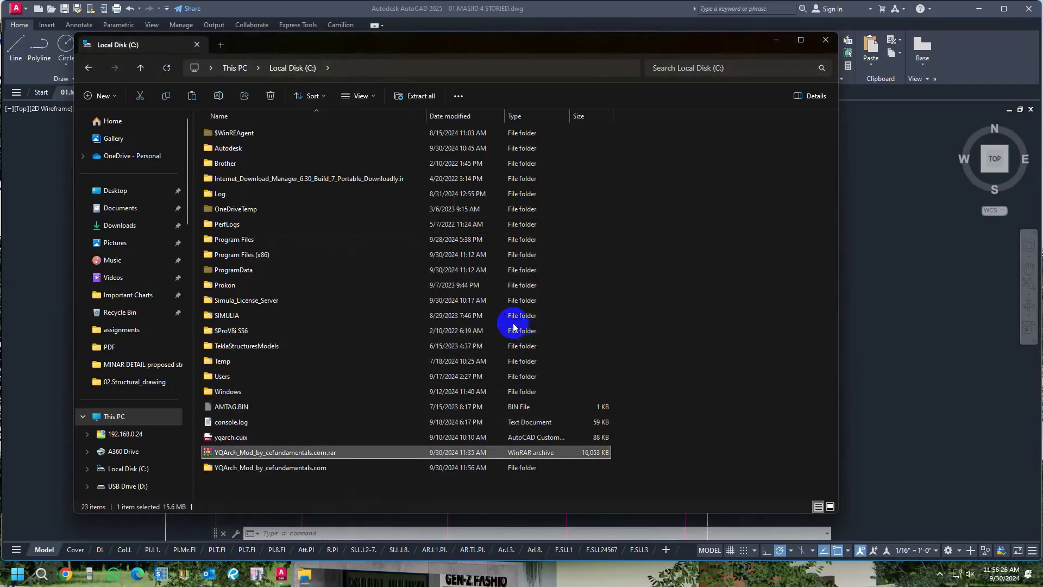
double_click(303, 468)
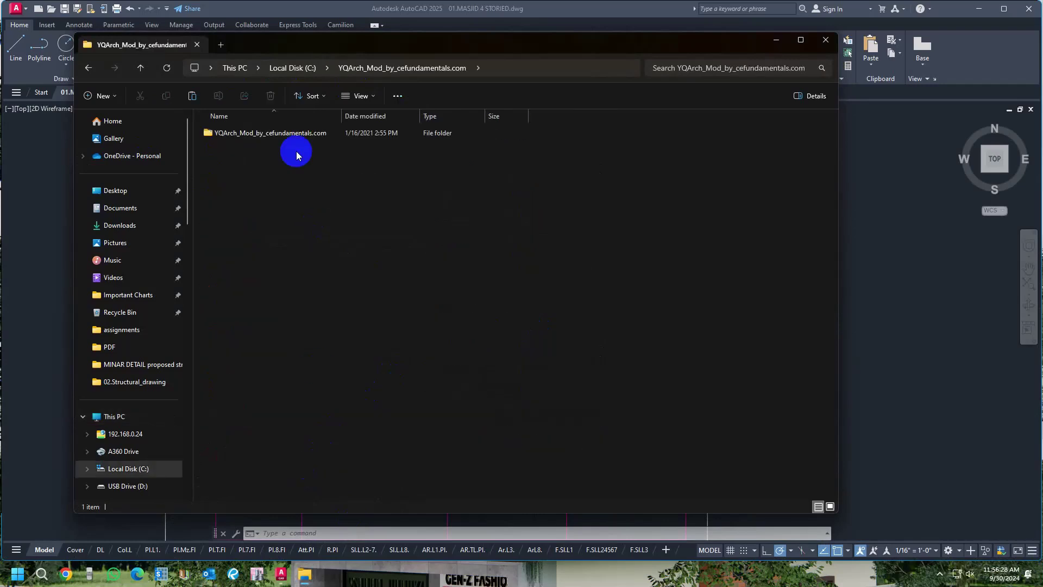
right_click(289, 132)
click(326, 414)
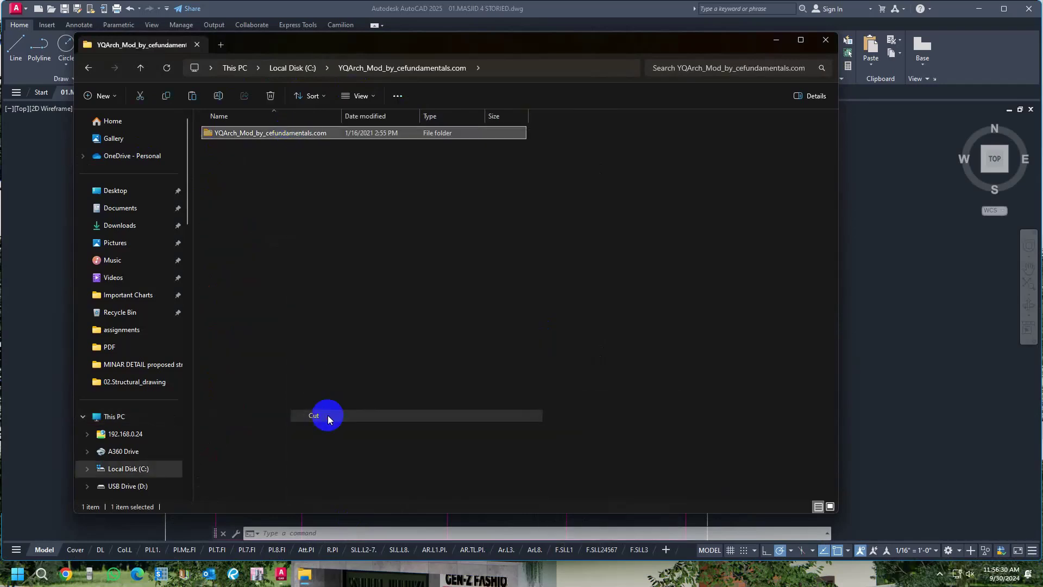
click(140, 68)
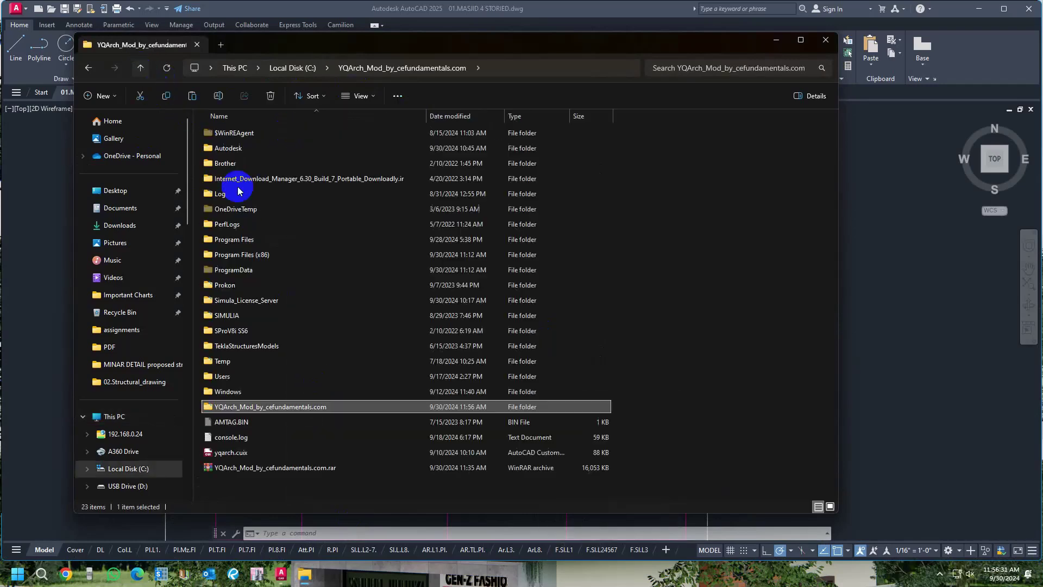
right_click(321, 495)
click(365, 390)
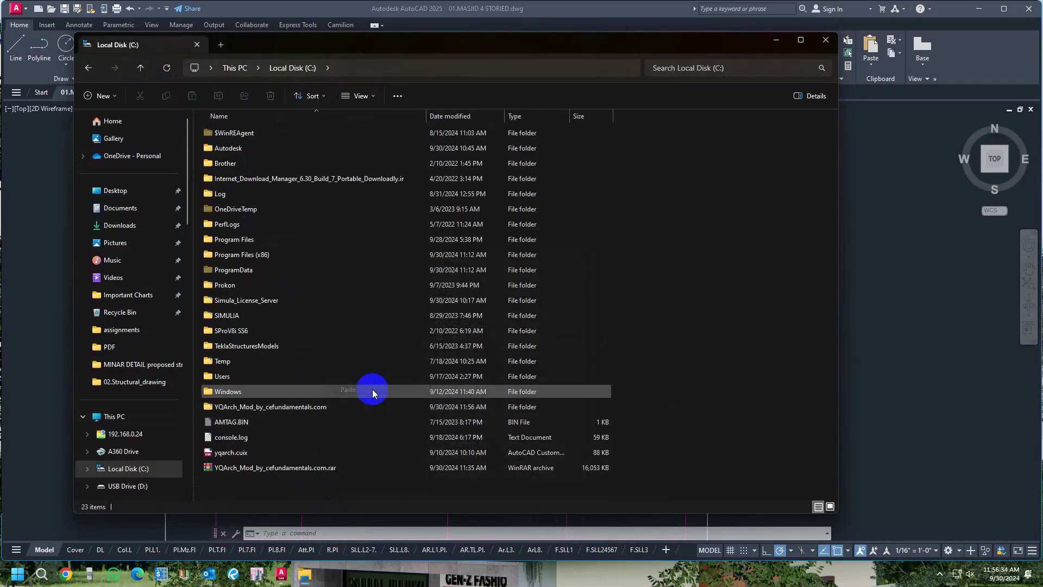
- Copy the path of C:\YQArch_Mod_by_cefundamentals.com and return to the drawing
double_click(323, 407)
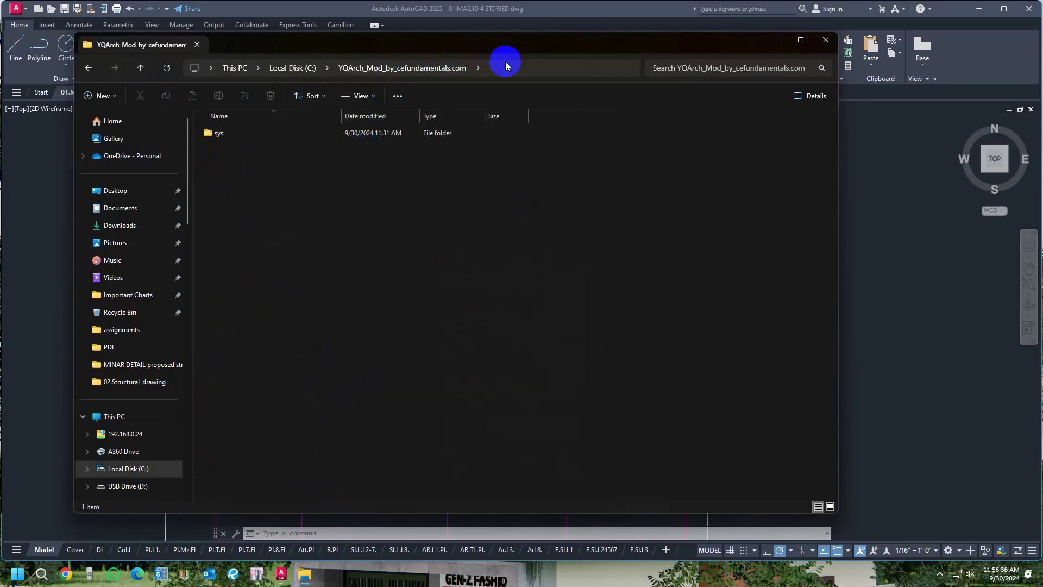
click(497, 66)
right_click(277, 68)
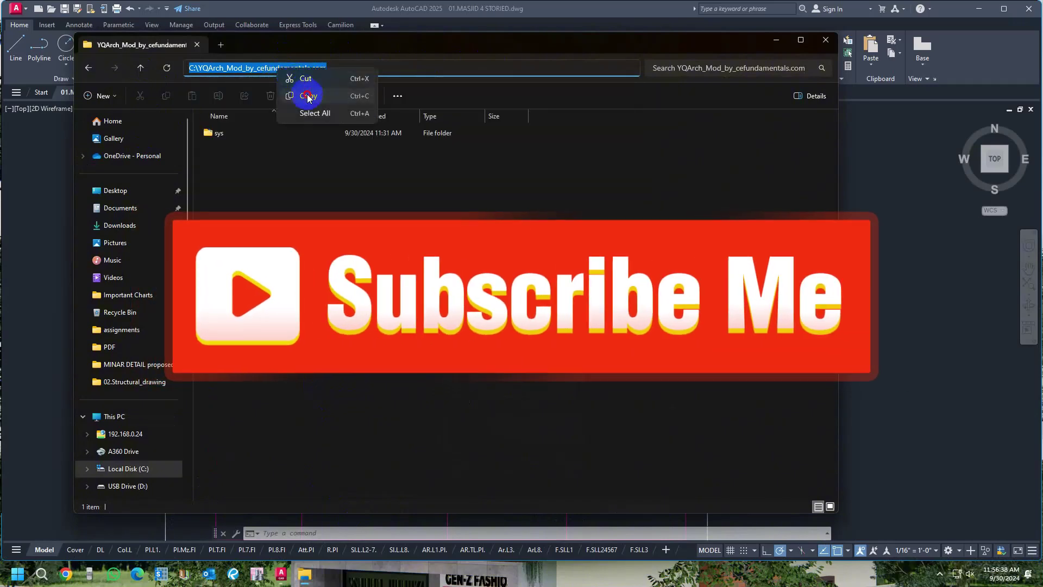
click(303, 94)
click(777, 39)
click(522, 217)
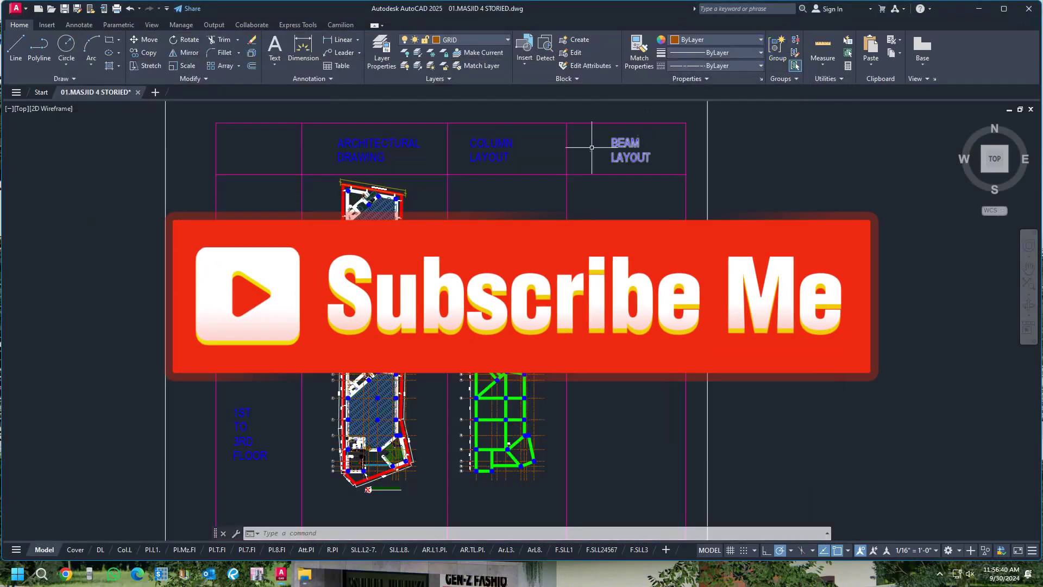
- Open Options with OP and add the pasted YQArch folder path as a support file search path
click(500, 246)
text(op)
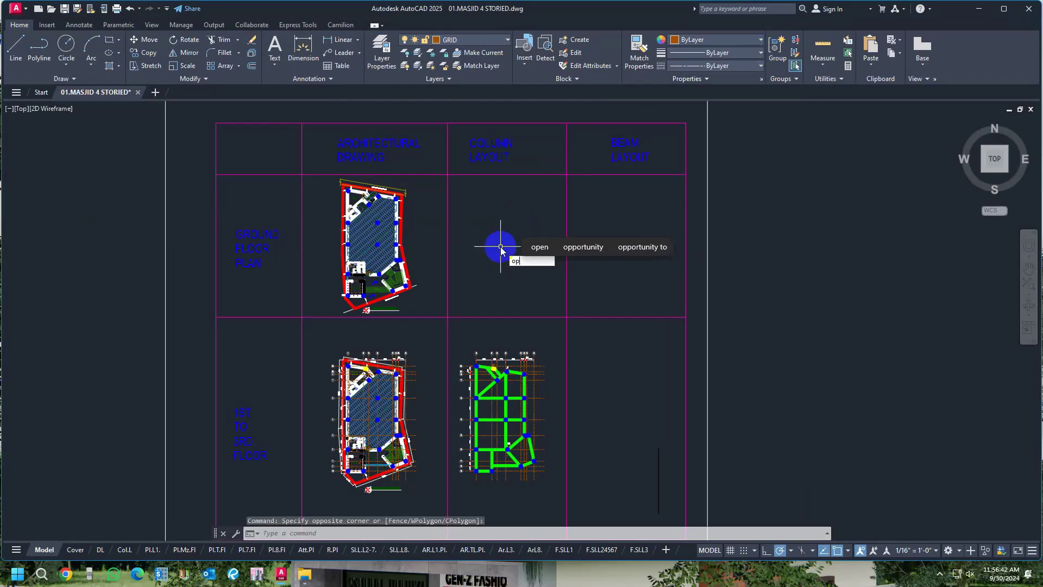
key(Return)
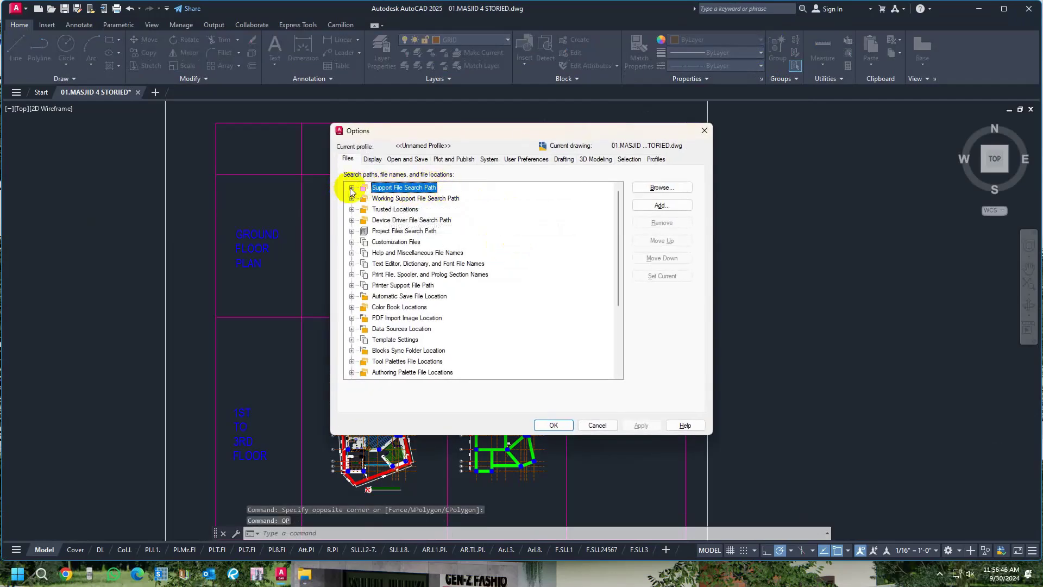
click(351, 187)
click(660, 206)
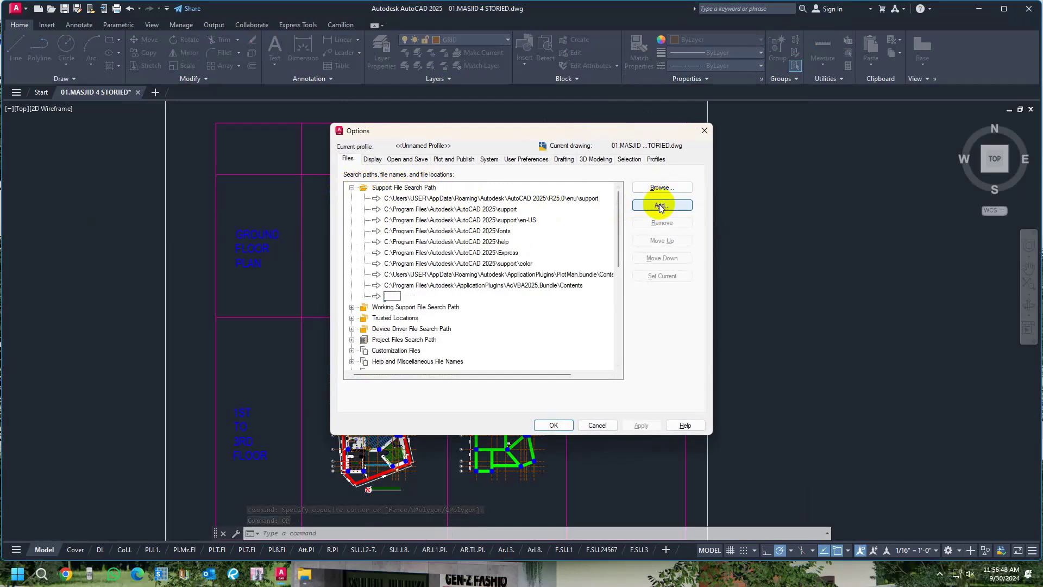
key(ctrl+v)
key(Return)
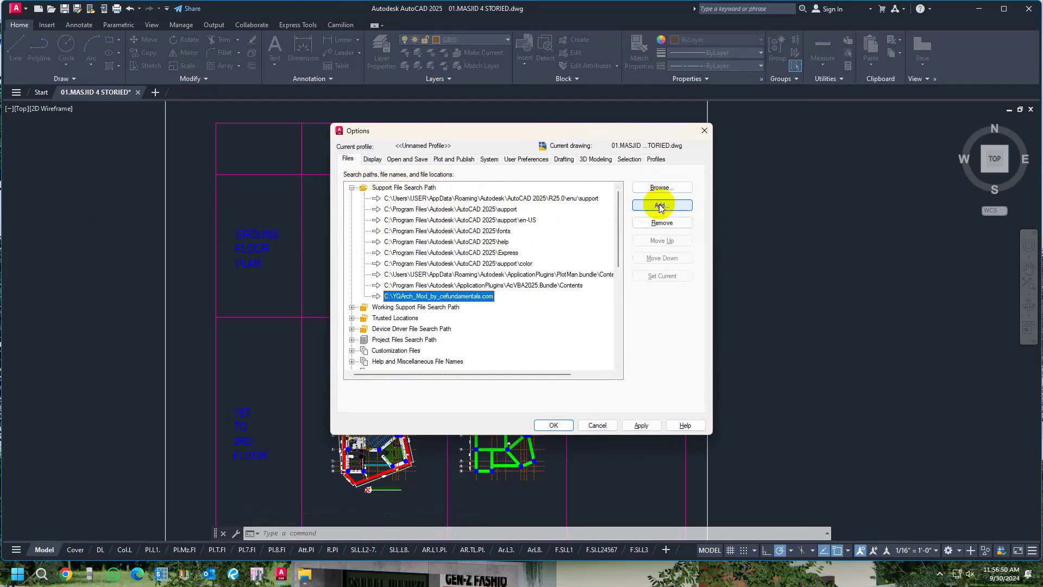
- Point that support path to the sys subfolder and add another path entry
double_click(471, 297)
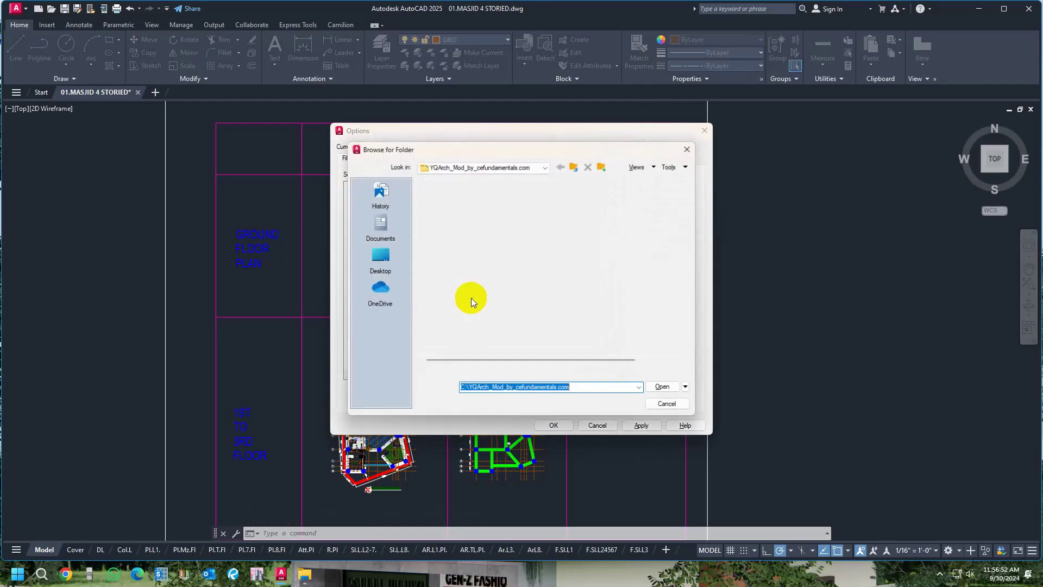
double_click(458, 198)
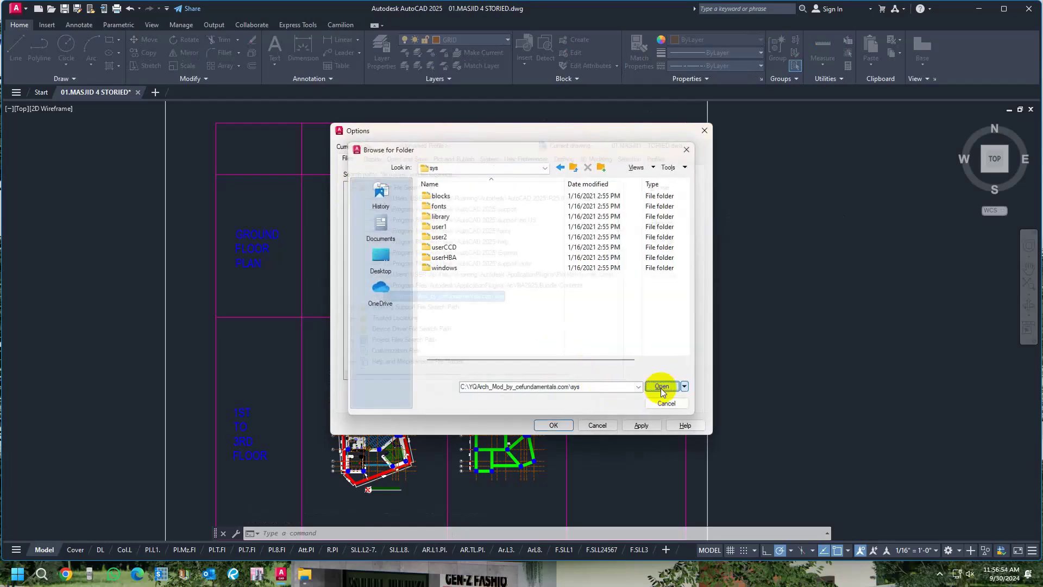
click(662, 387)
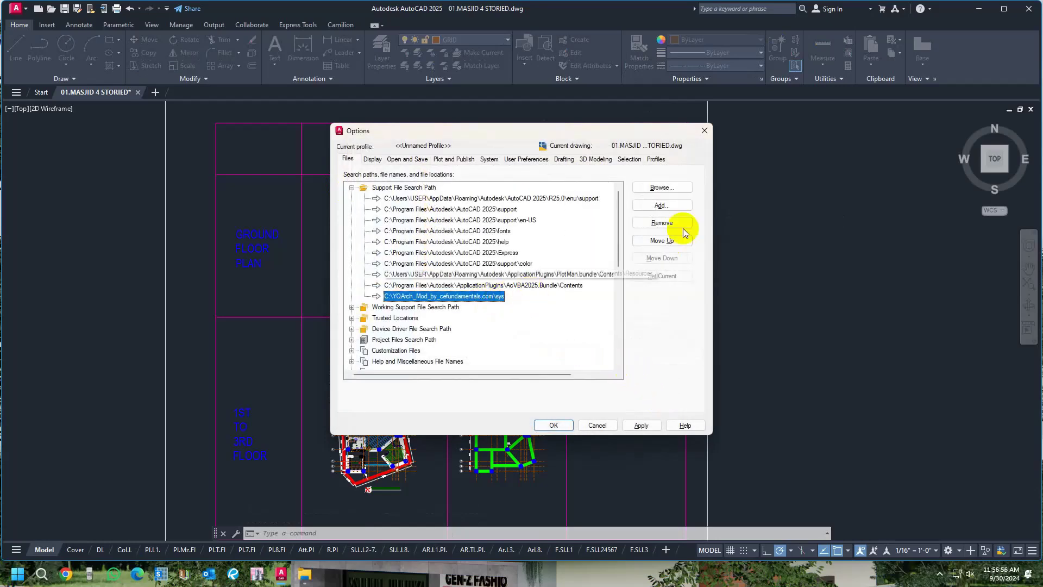
click(669, 206)
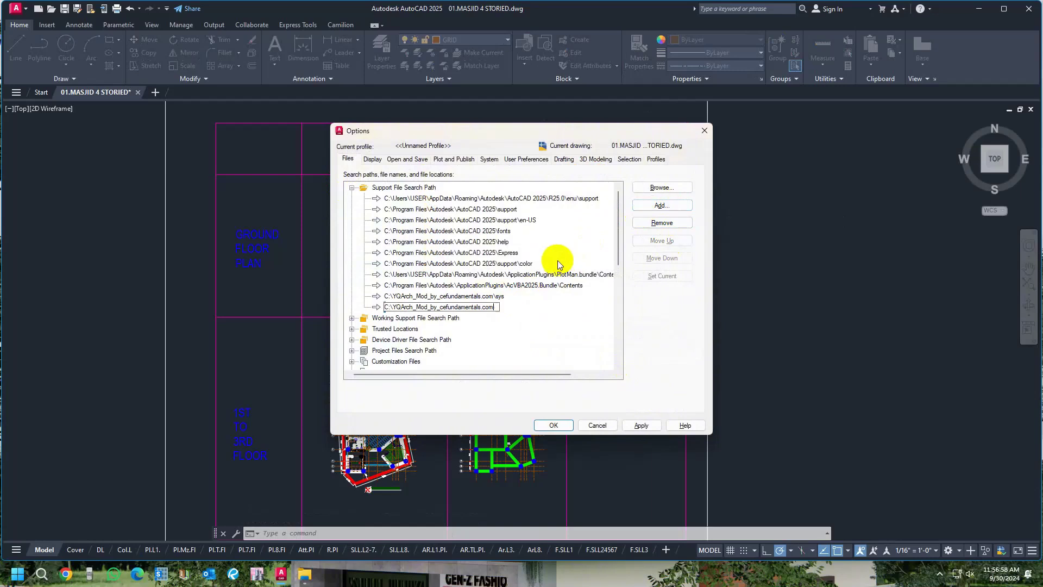
- Set the new support path to C:\YQArch_Mod_by_cefundamentals.com\sys\library
double_click(483, 309)
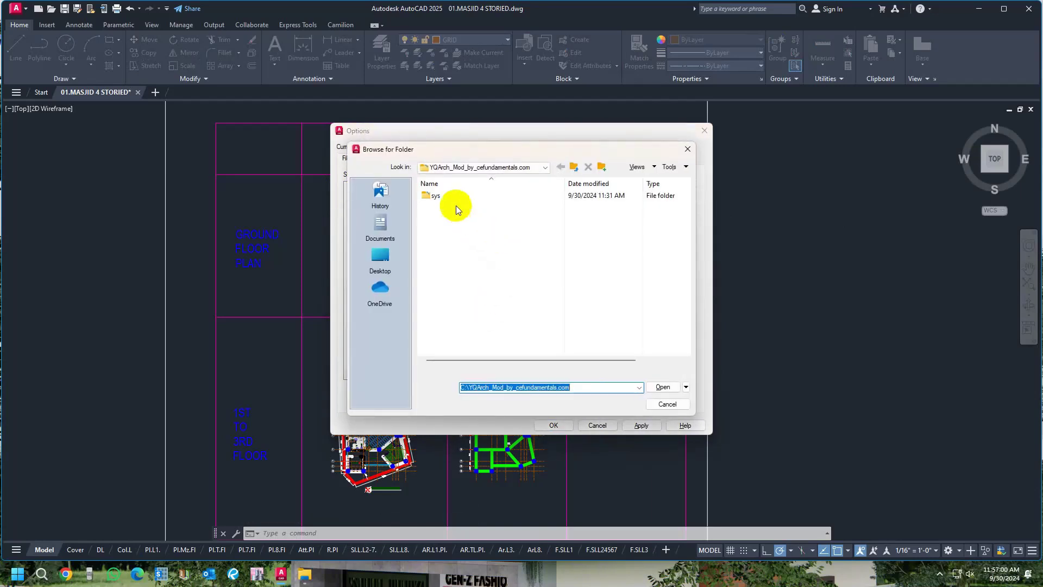
double_click(452, 199)
double_click(440, 216)
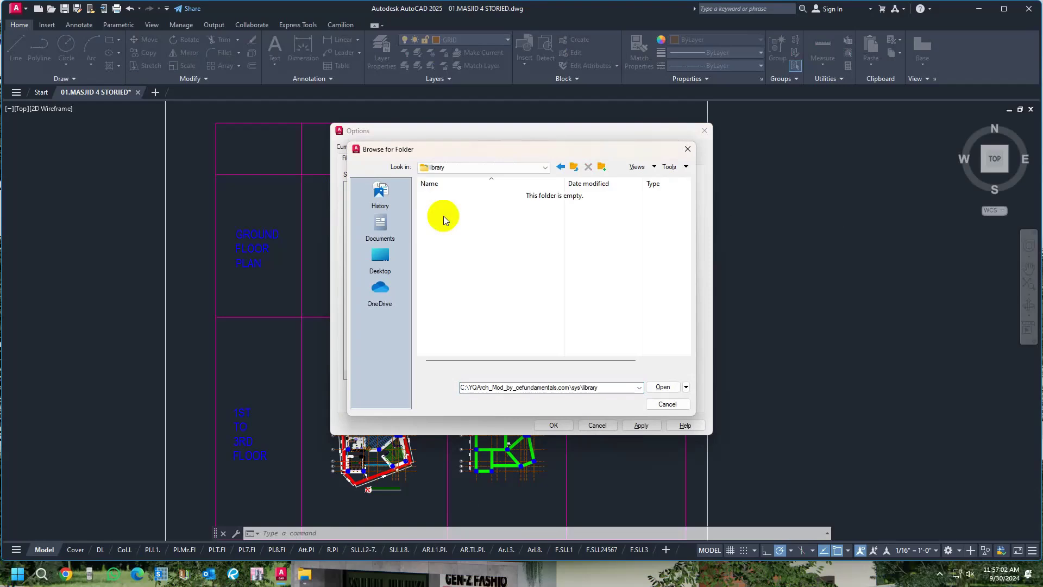
click(662, 387)
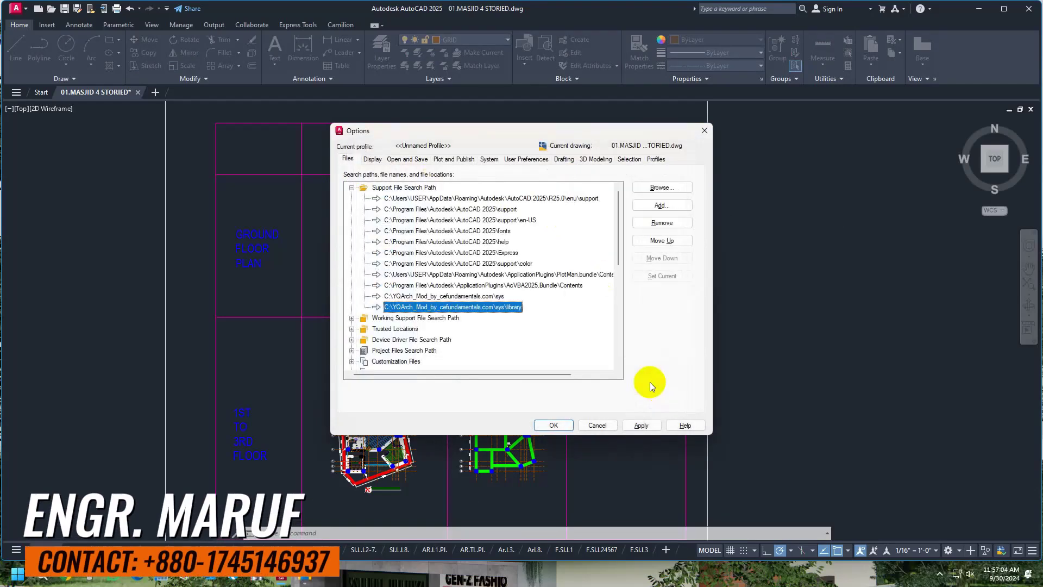
- Add sys\user1 as another support path, apply and close Options, then close AutoCAD
click(661, 205)
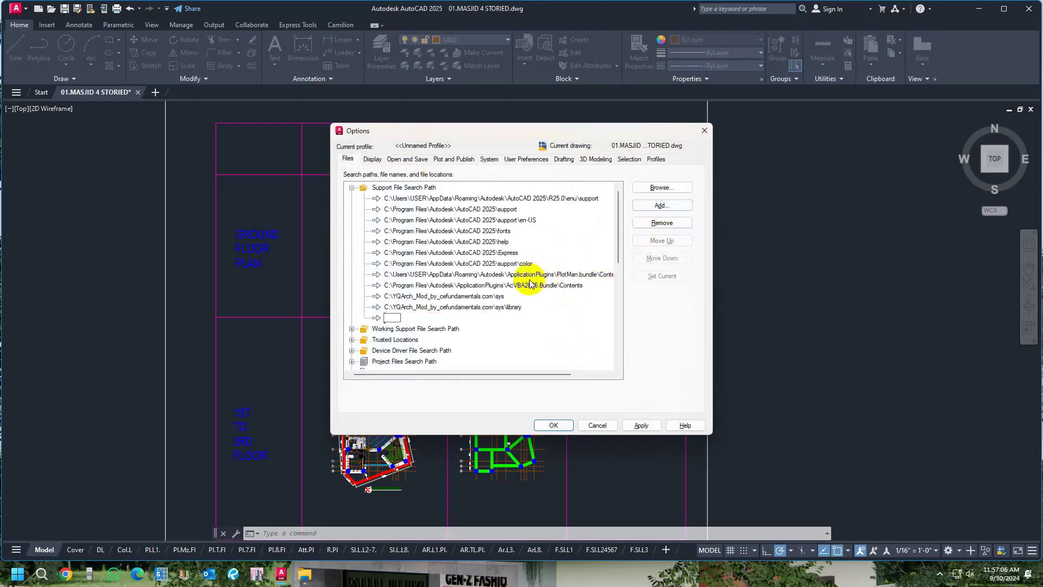
key(BackSpace)
key(BackSpace)
key(BackSpace)
key(BackSpace)
key(BackSpace)
key(BackSpace)
key(BackSpace)
key(BackSpace)
key(BackSpace)
key(BackSpace)
key(BackSpace)
key(BackSpace)
key(Return)
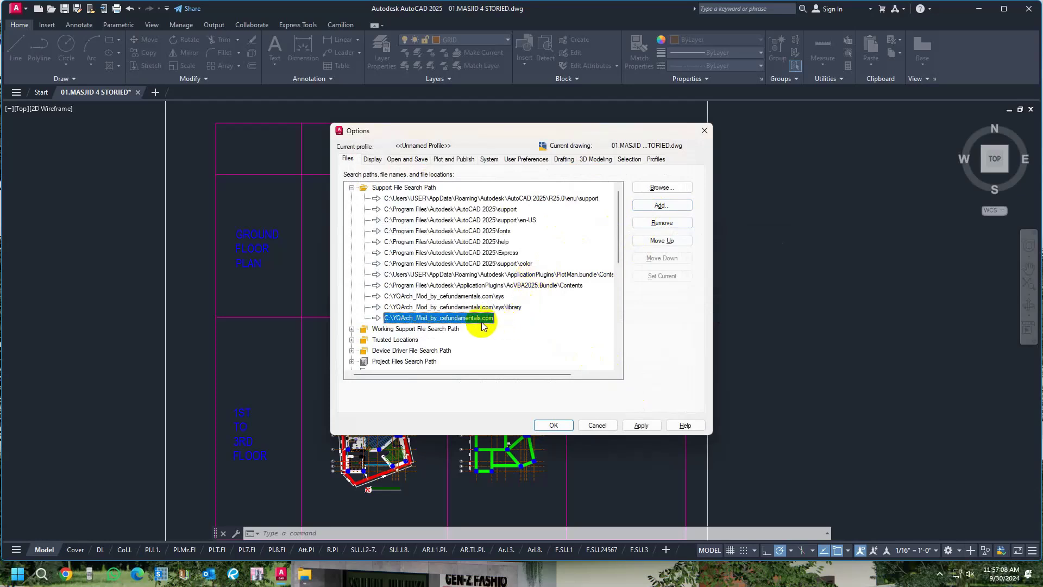
double_click(481, 322)
double_click(454, 195)
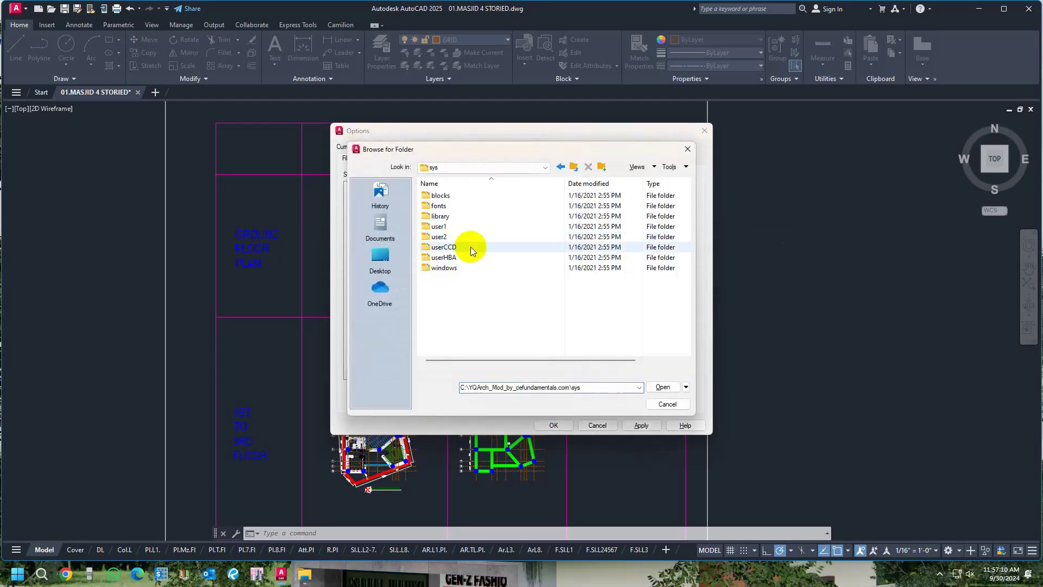
double_click(458, 226)
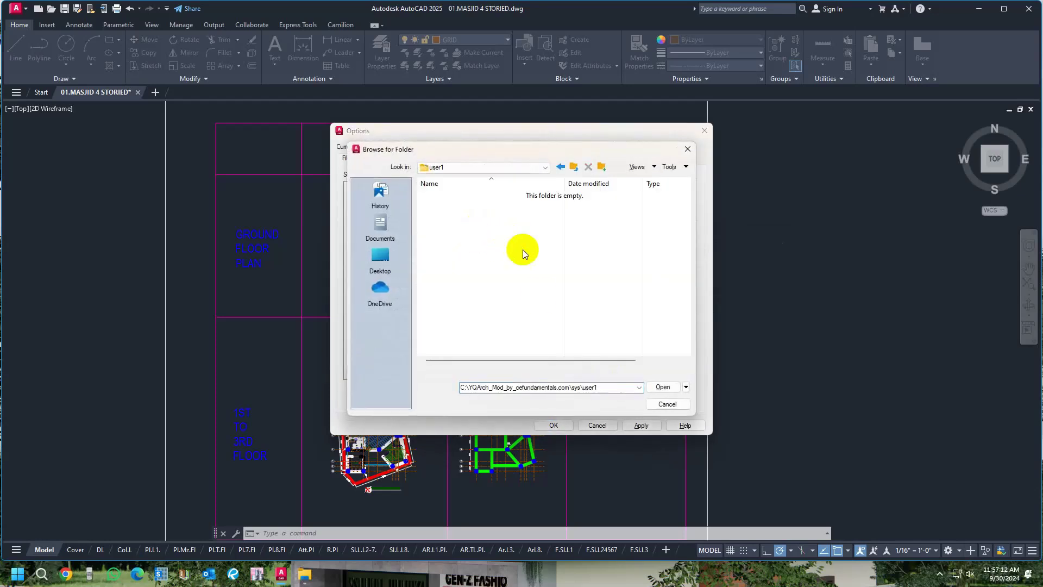
click(663, 387)
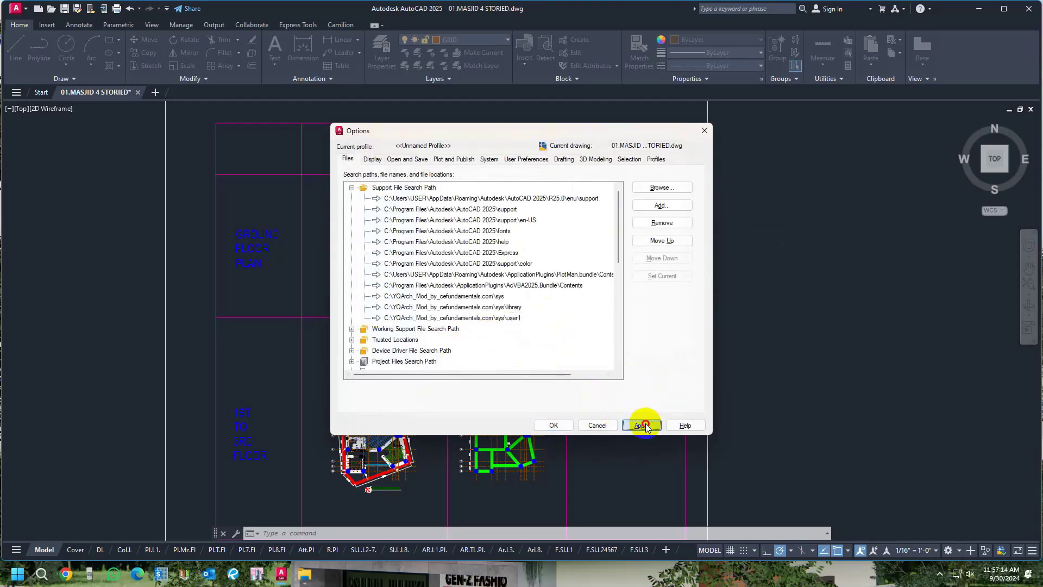
click(553, 424)
click(1018, 16)
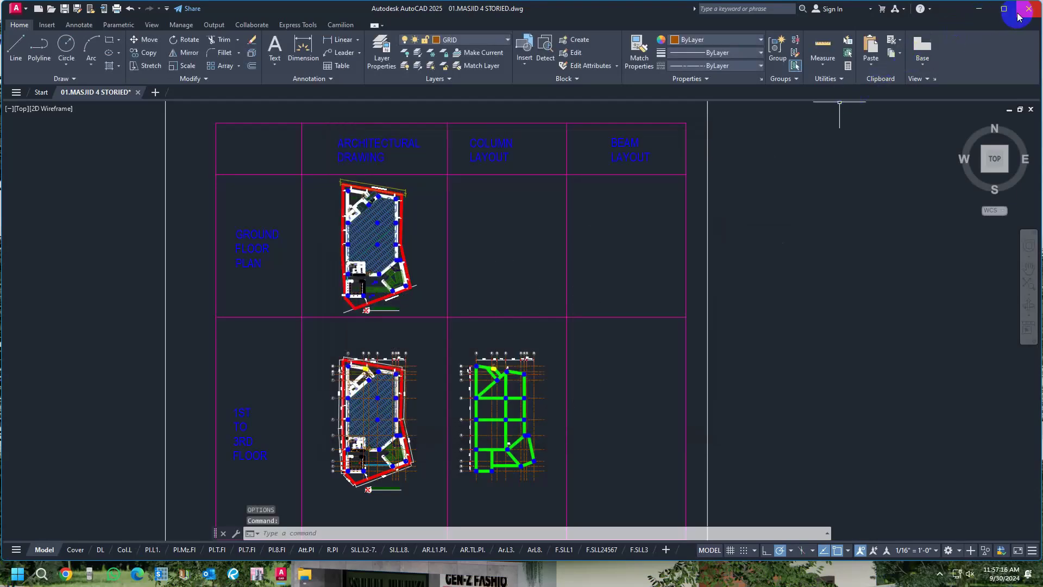
- Save the masjid drawing while quitting and relaunch AutoCAD 2025 from the desktop
click(510, 307)
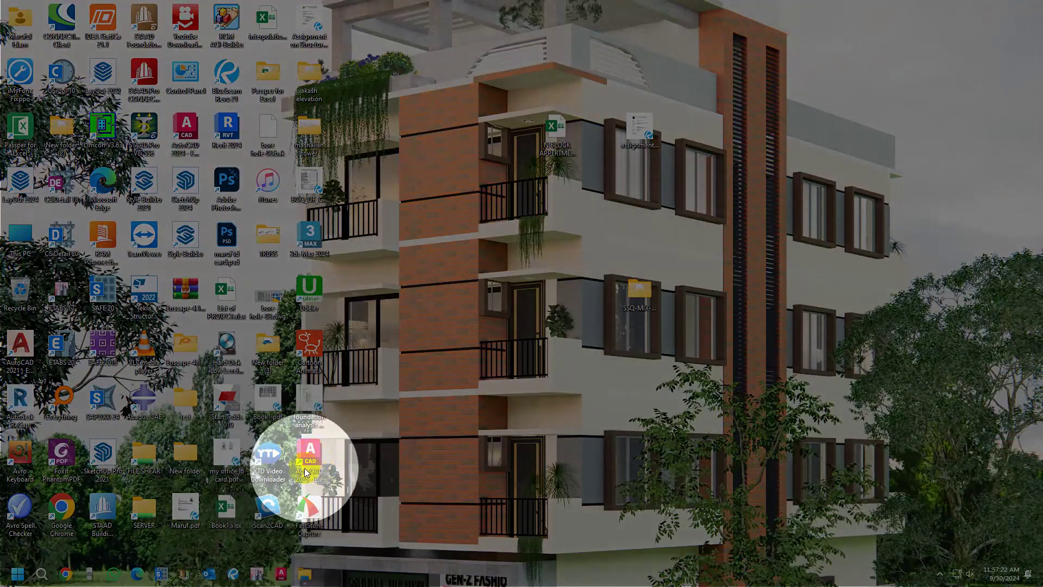
double_click(319, 459)
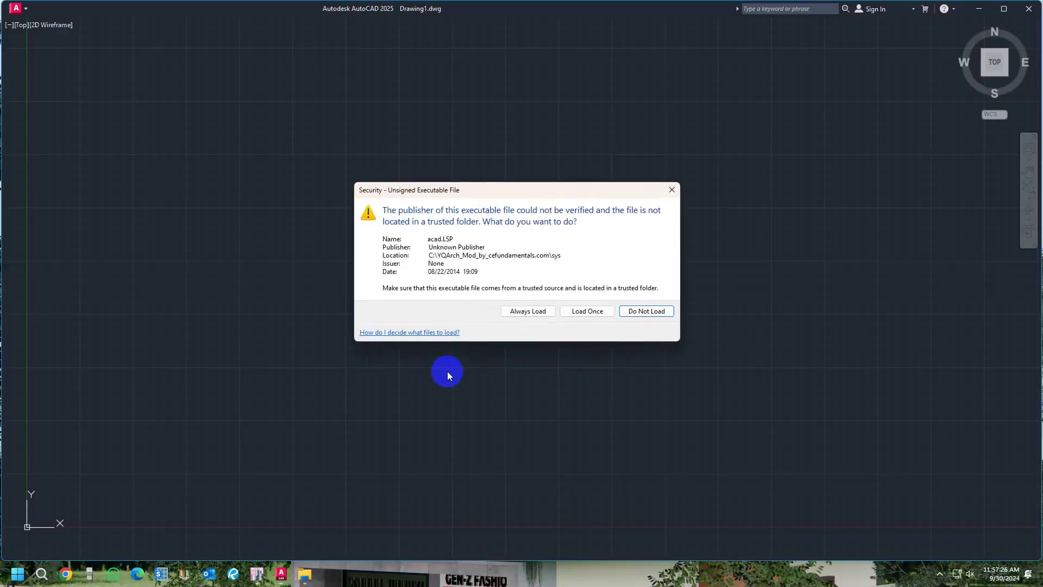
- Choose Always Load for the unsigned acad.LSP security warning
click(522, 312)
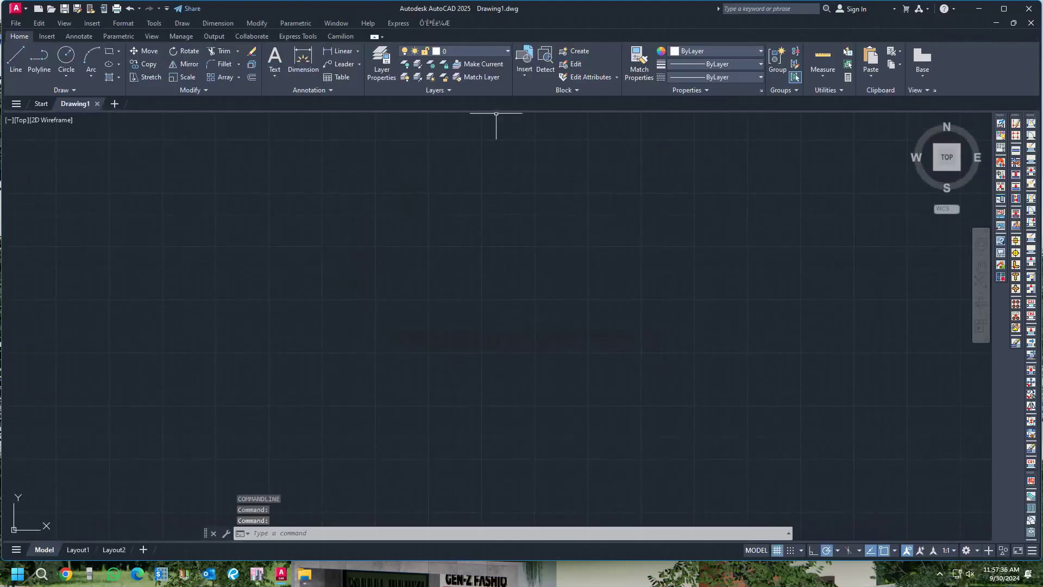
- Open config.txt in Notepad from the YQArch menu's first submenu
click(431, 23)
mouse_move(440, 36)
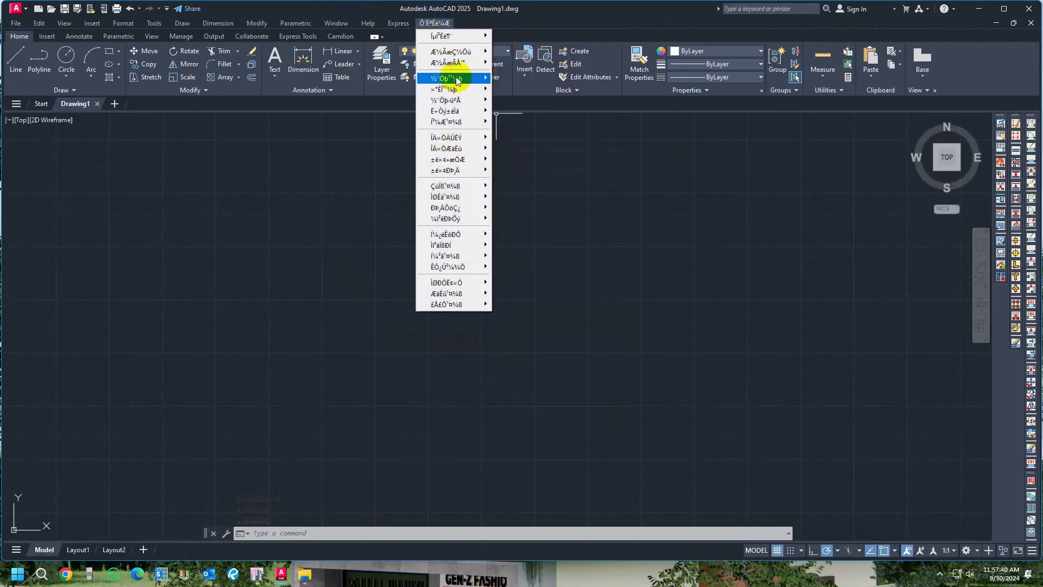
click(1003, 125)
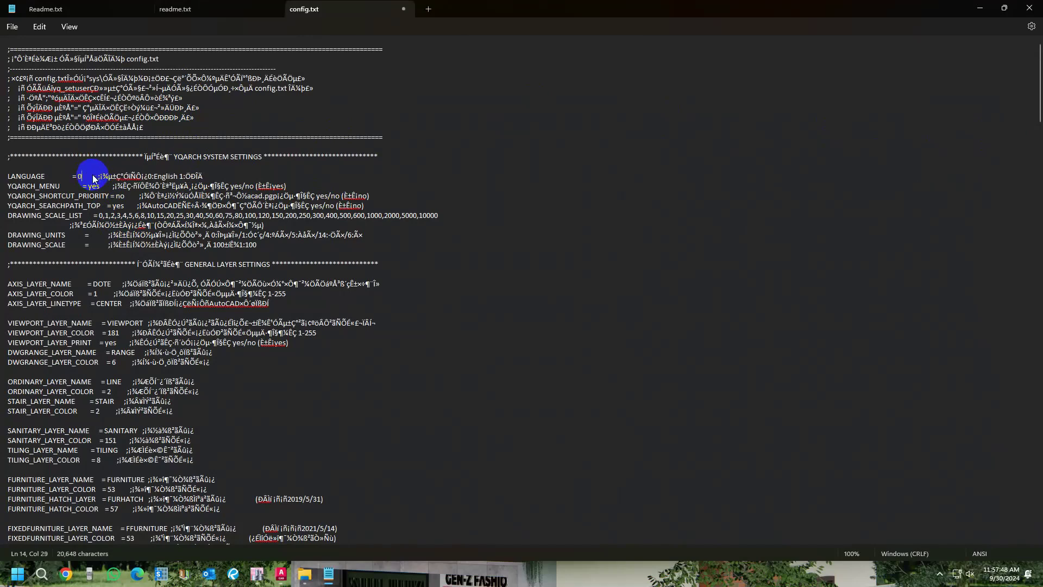
- Reopen config.txt, change LANGUAGE from 1 to 0 and save the file
click(1029, 9)
click(1000, 124)
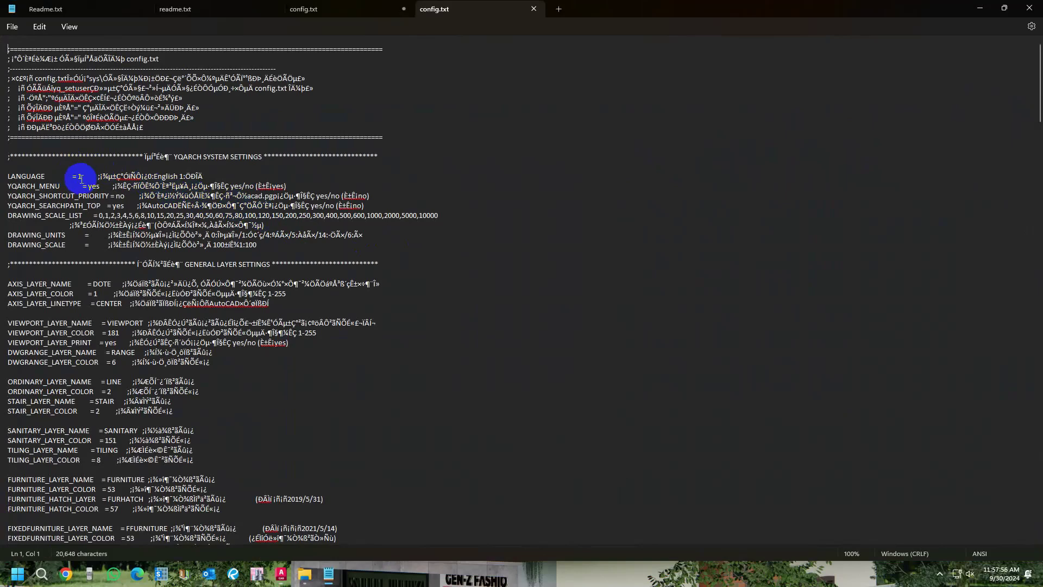
double_click(79, 177)
text(0)
click(12, 26)
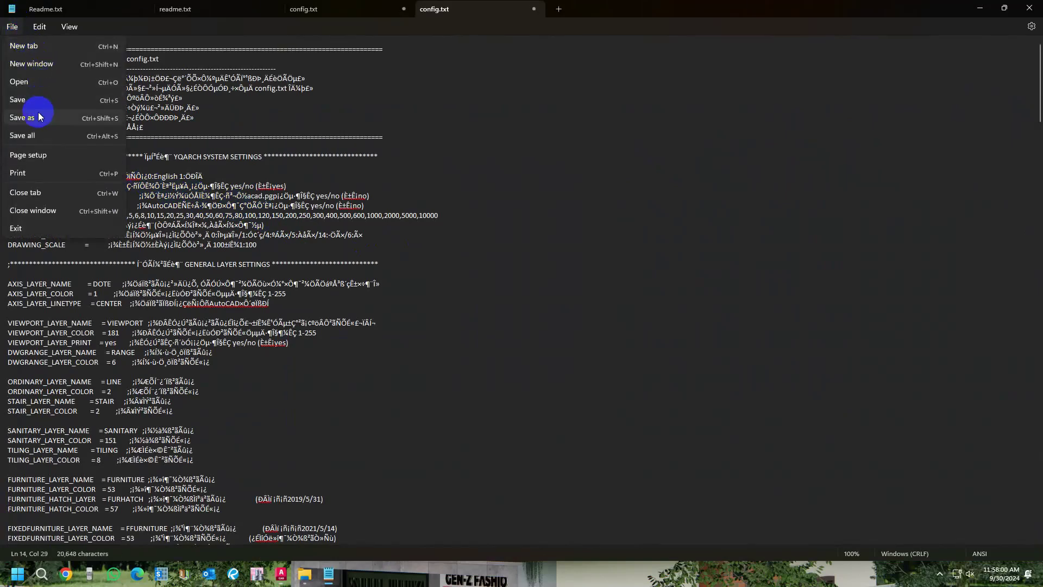
click(41, 102)
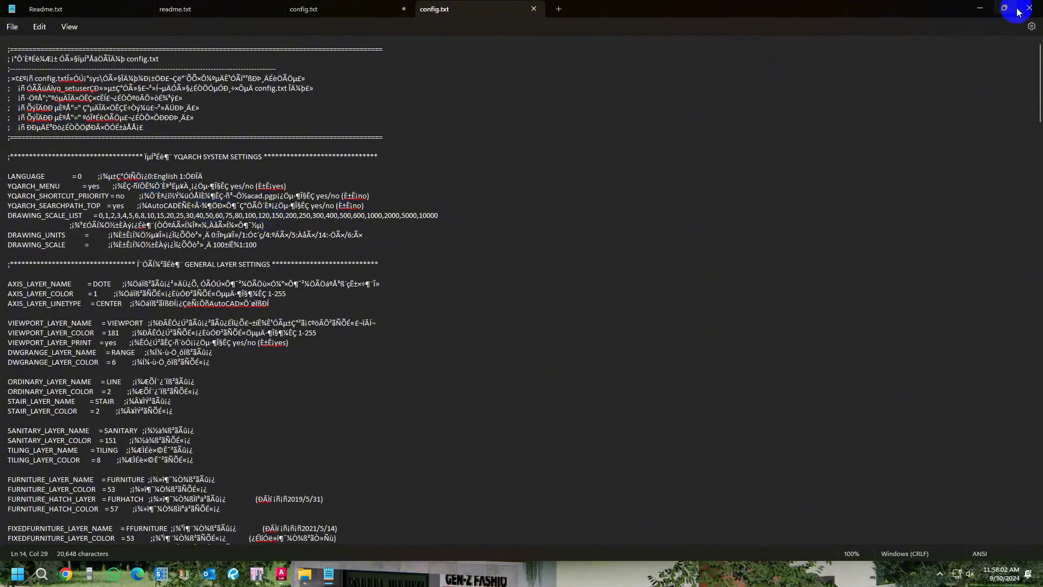
- Close the config.txt and readme.txt tabs, saving config.txt, and exit Notepad
click(535, 11)
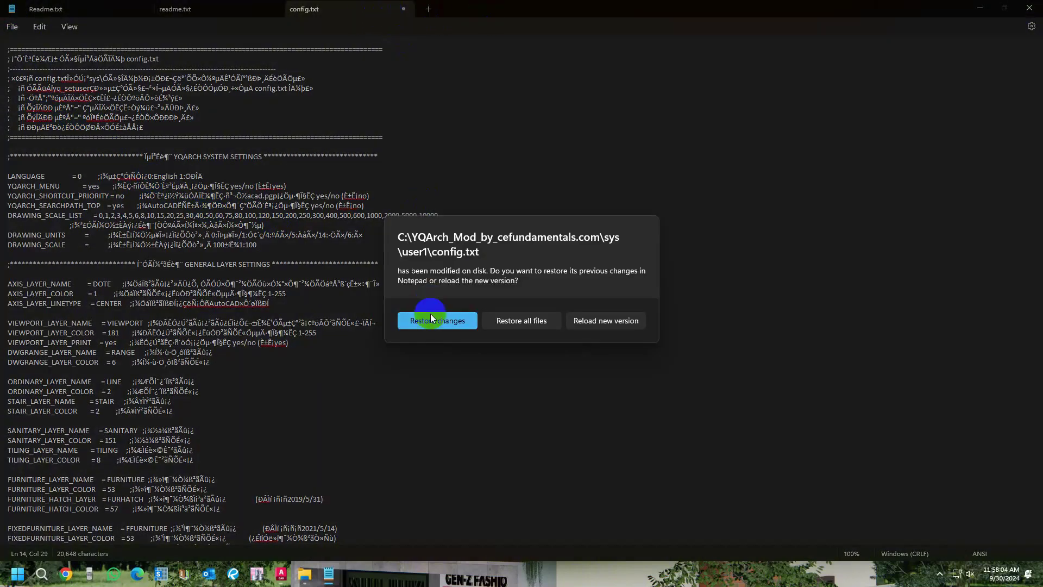
click(509, 324)
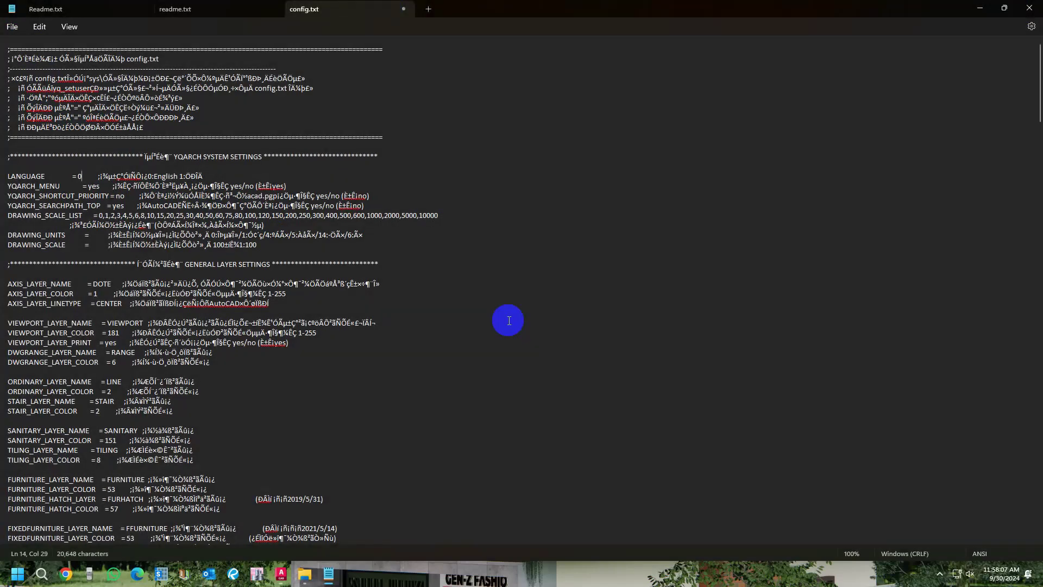
click(404, 8)
click(442, 317)
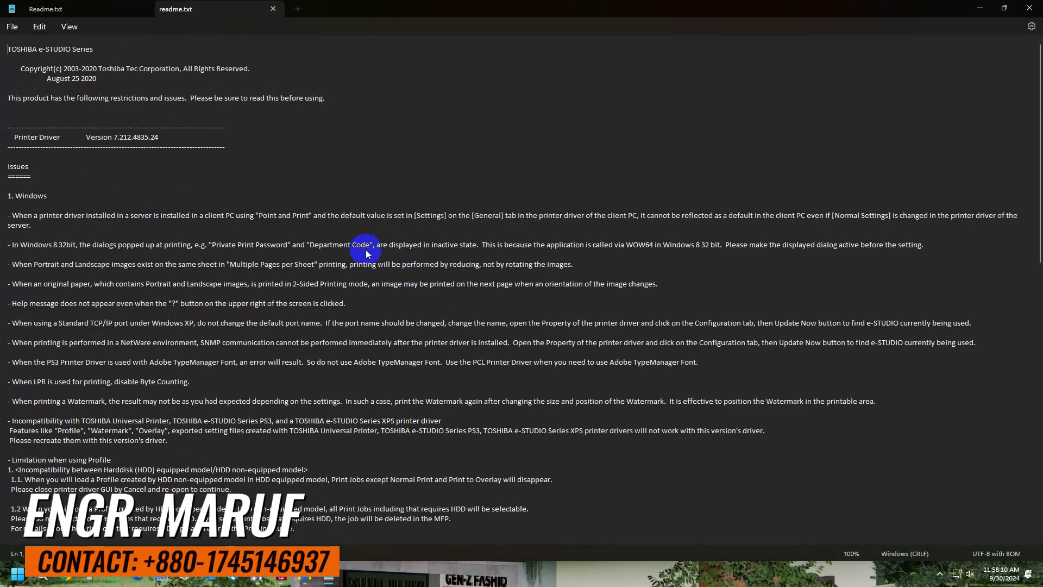
click(275, 11)
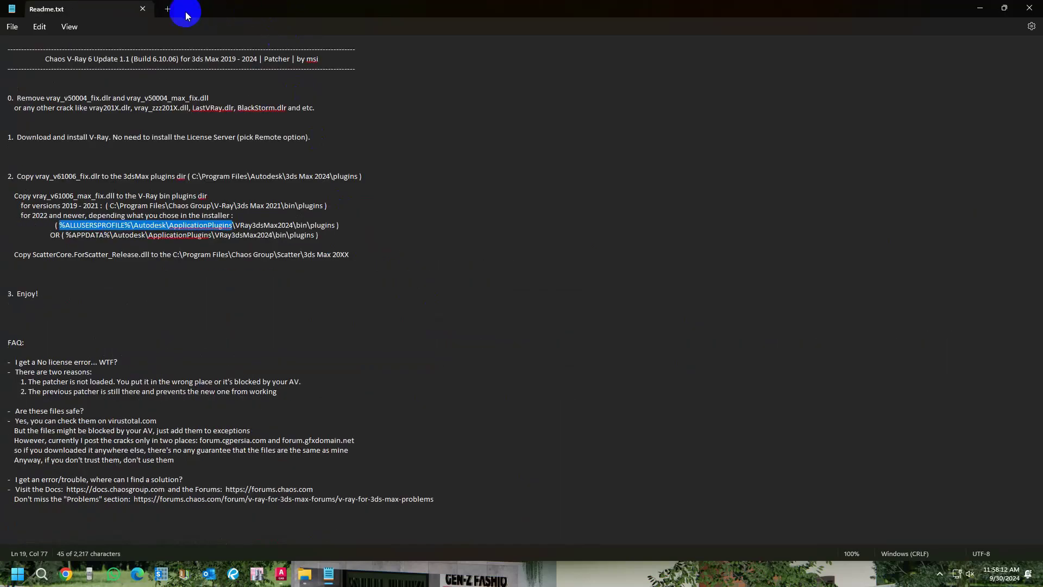
click(143, 9)
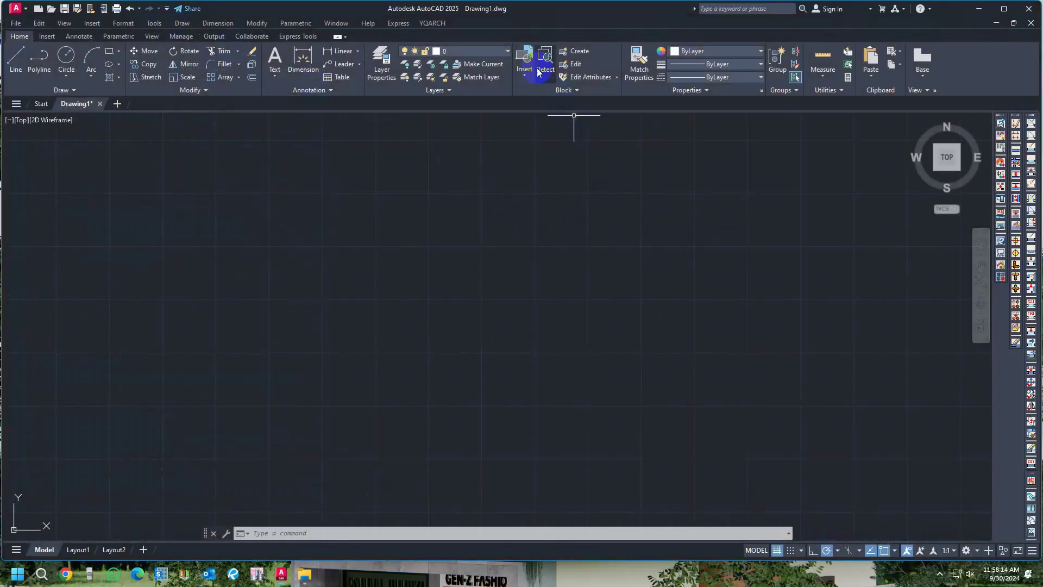
- Check that the YQARCH menu entries now appear in English
click(433, 22)
mouse_move(461, 202)
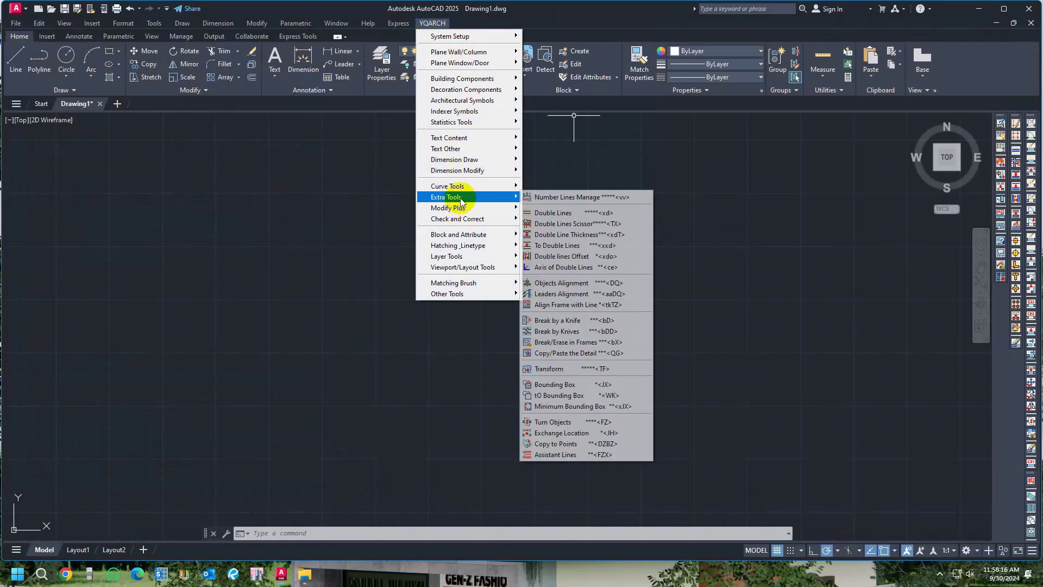
mouse_move(473, 37)
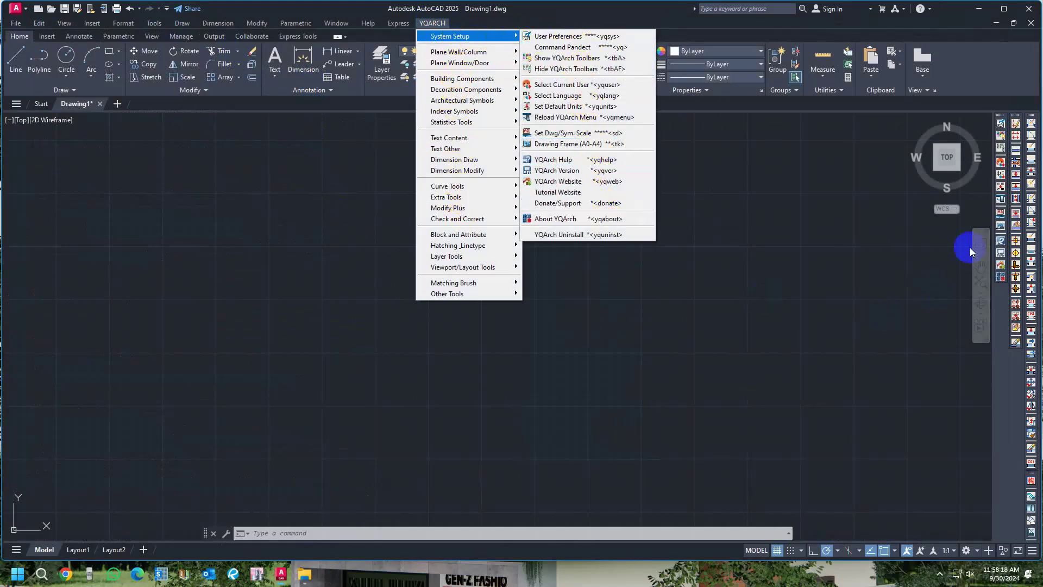
click(846, 277)
click(891, 255)
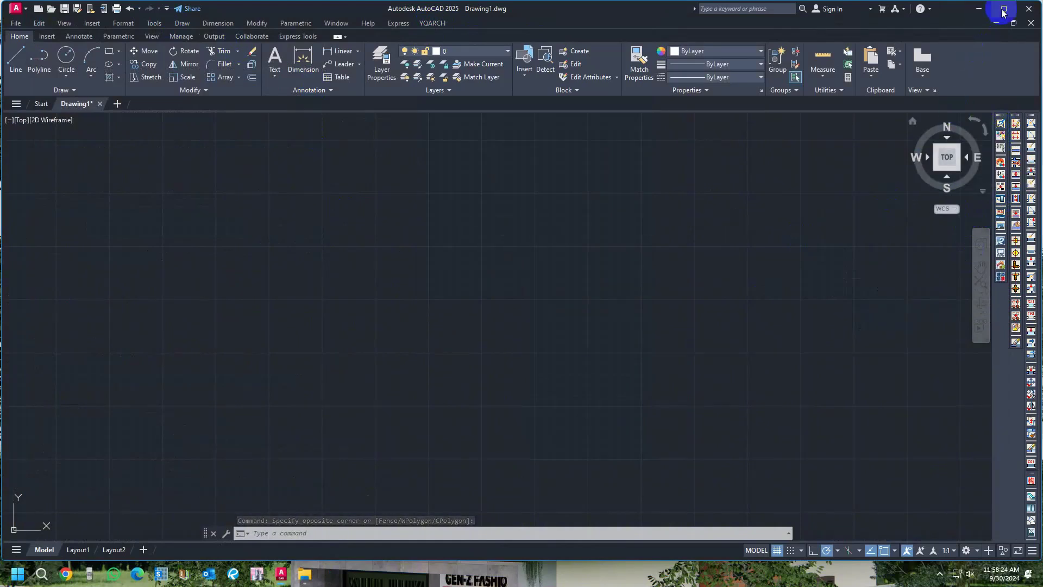
- Close Drawing1 without saving and quit AutoCAD 2025
click(1021, 9)
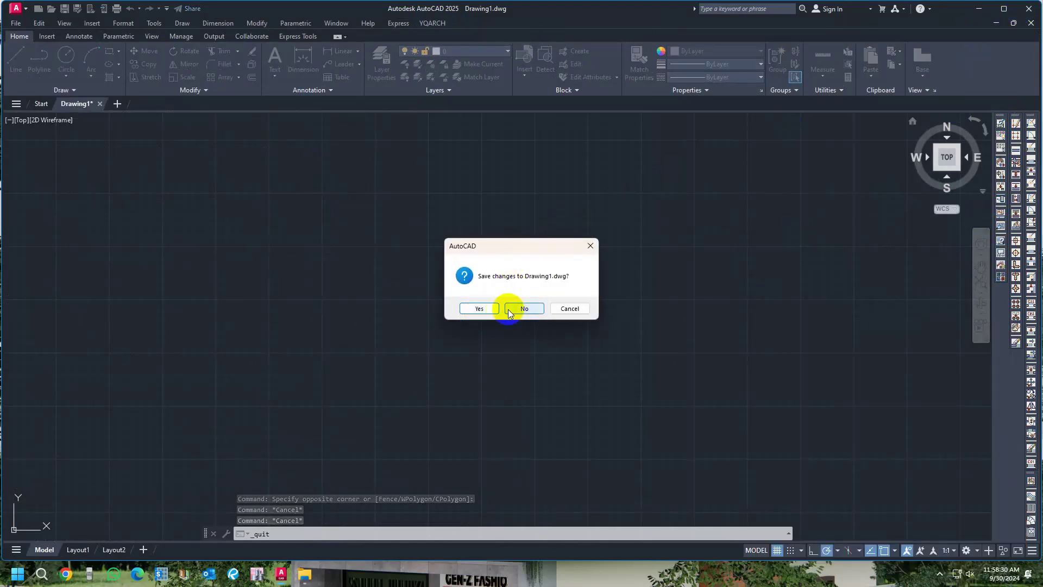
click(565, 309)
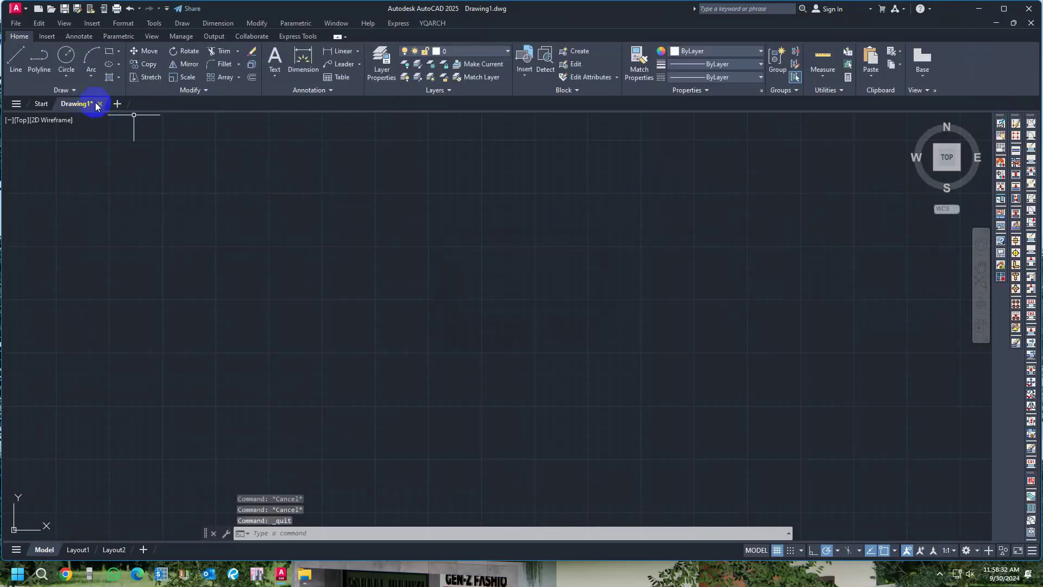
click(100, 103)
click(525, 309)
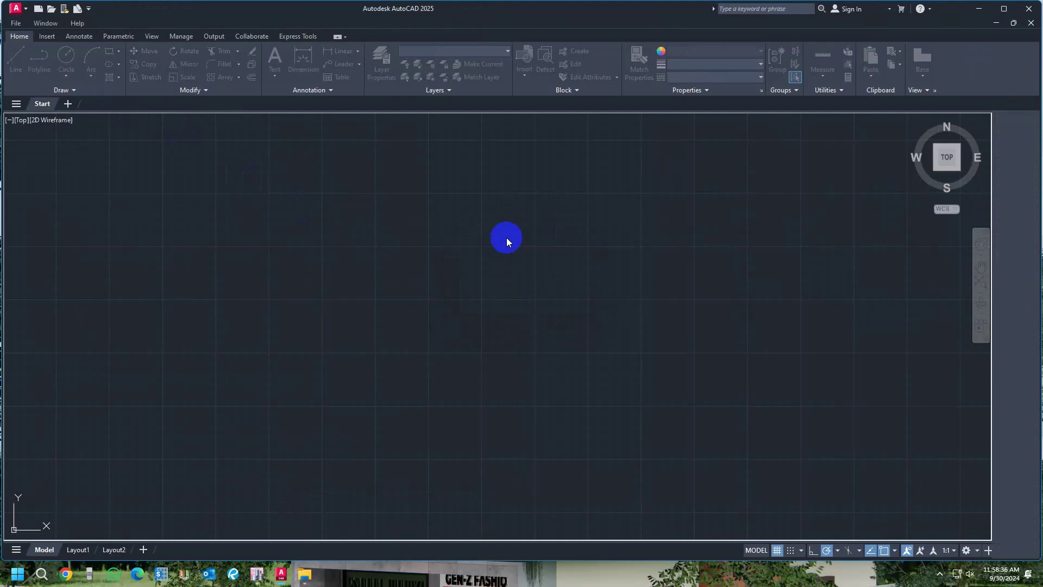
click(1020, 18)
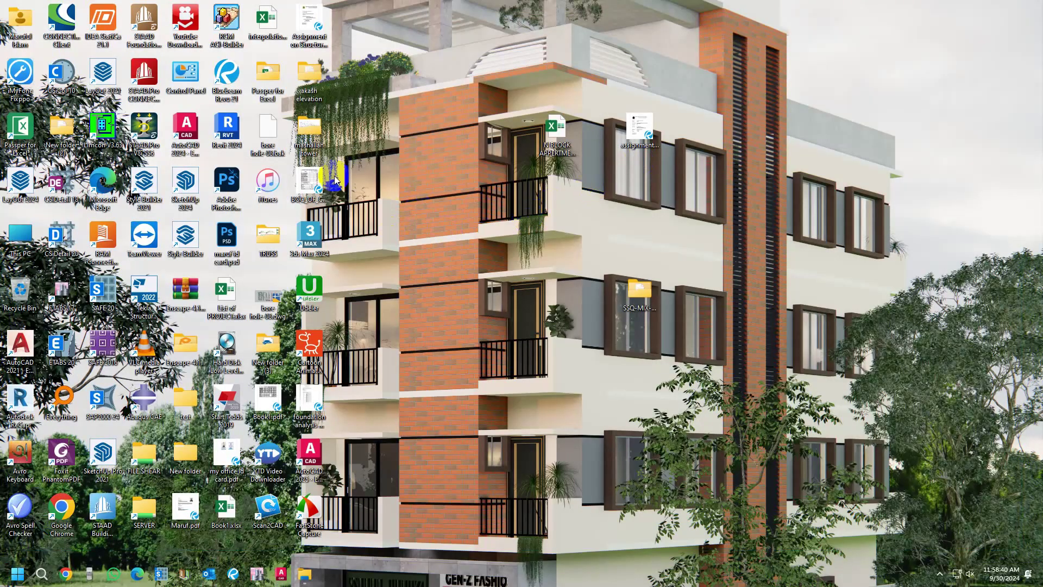
- Copy the yqarch.cuix file from Local Disk (C:)
key(super+e)
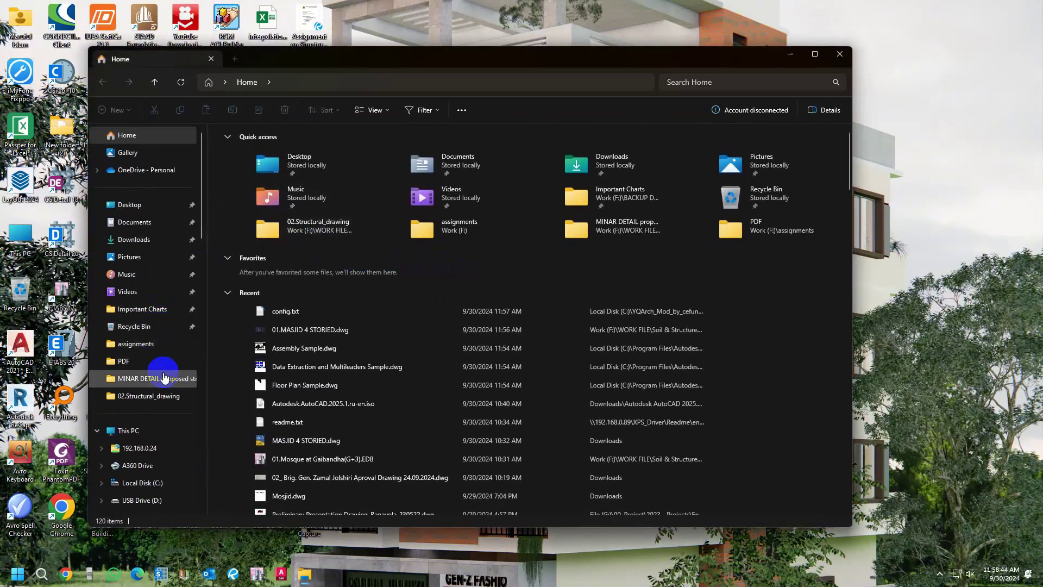
click(131, 431)
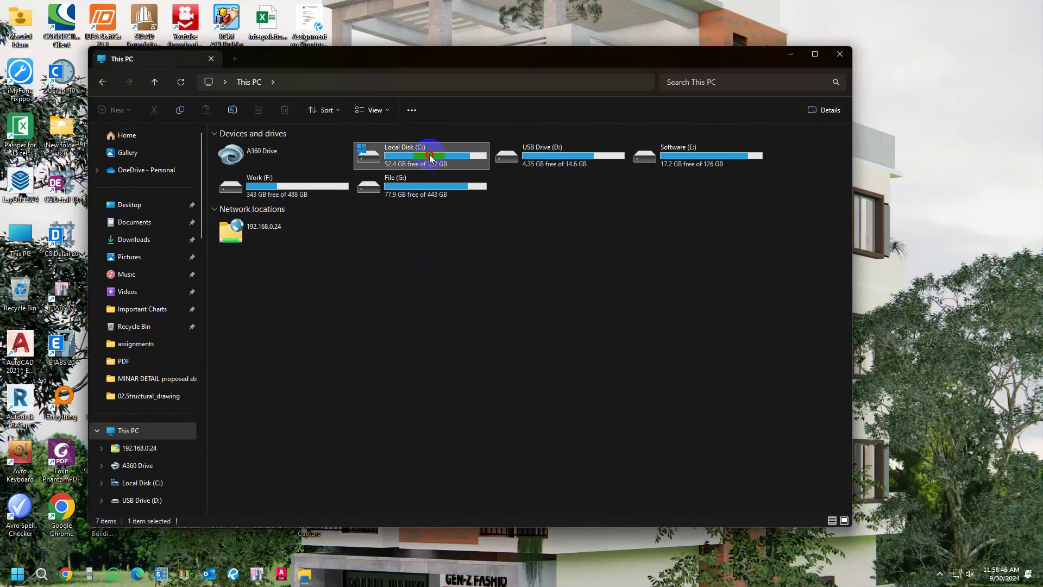
double_click(380, 156)
click(269, 468)
right_click(268, 471)
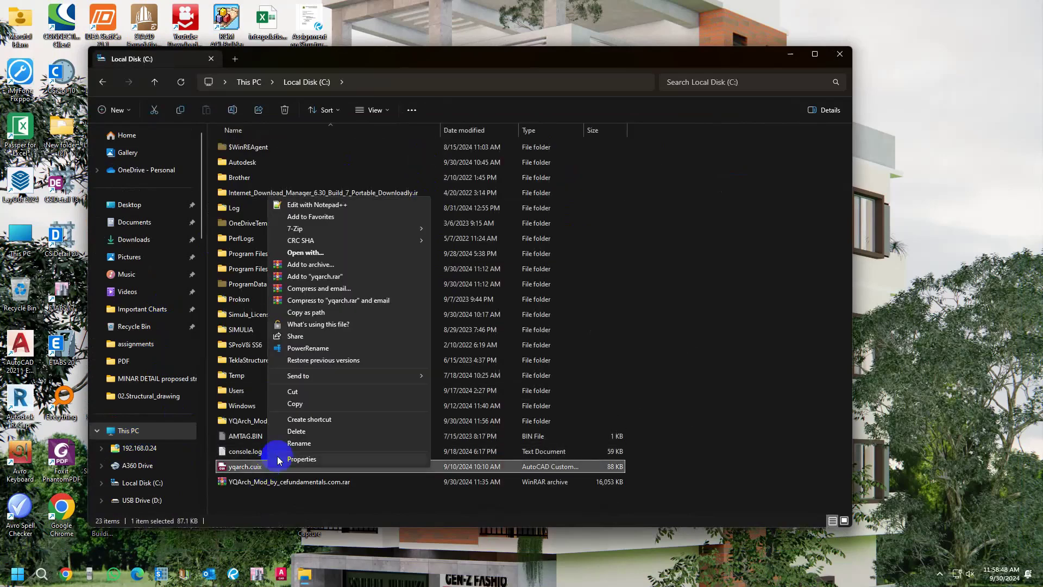
click(288, 405)
- Paste yqarch.cuix into YQArch_Mod_by_cefundamentals.com\sys, replacing the old file, and relaunch AutoCAD 2025
double_click(293, 421)
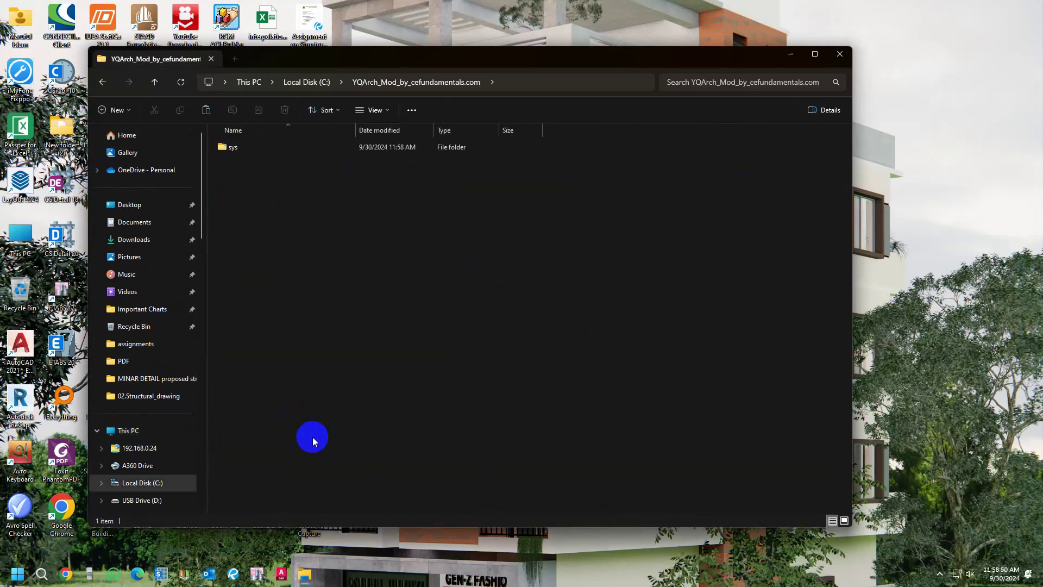
double_click(291, 148)
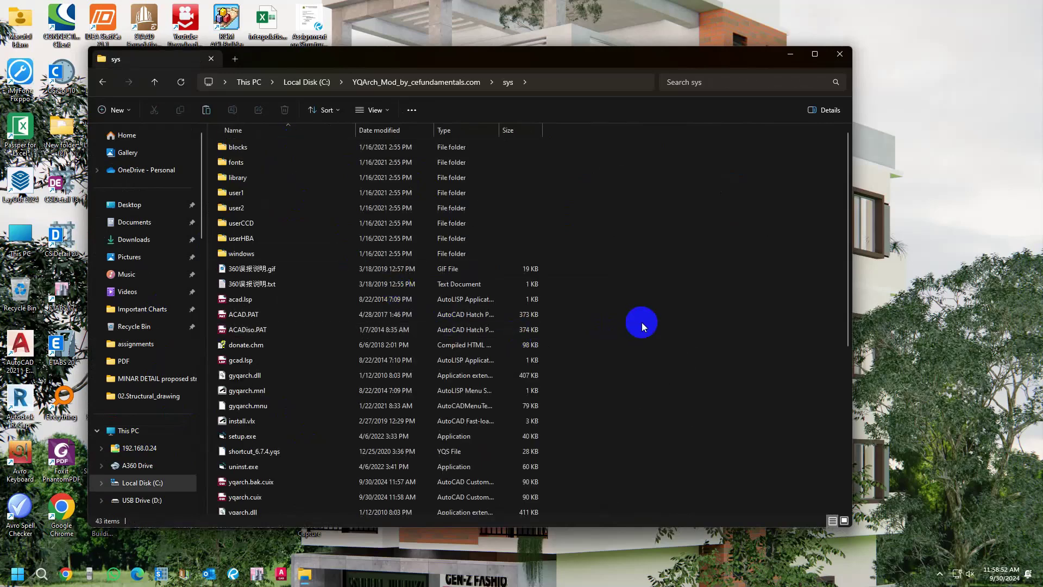
right_click(641, 322)
click(671, 398)
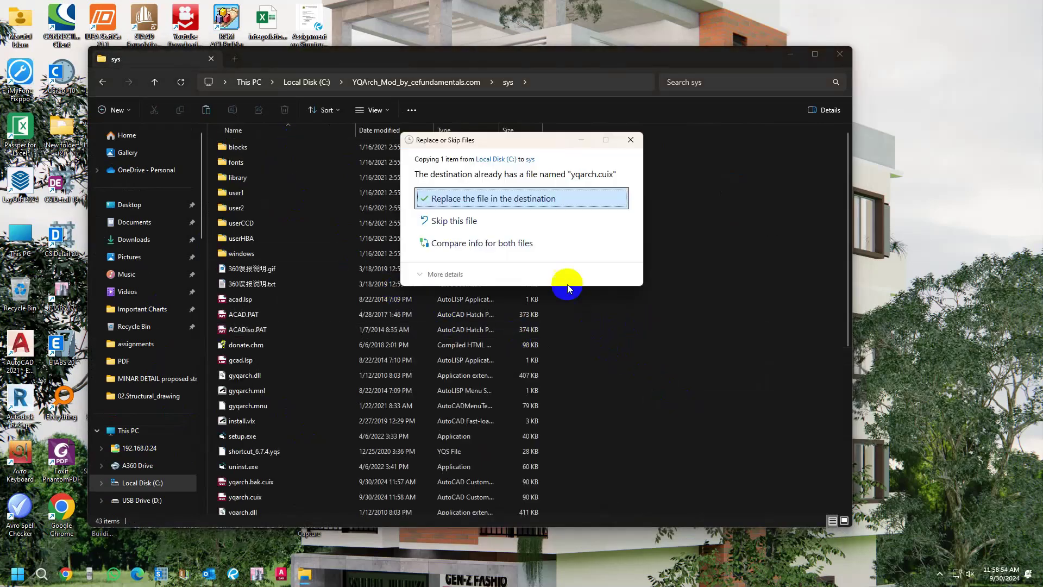
click(545, 203)
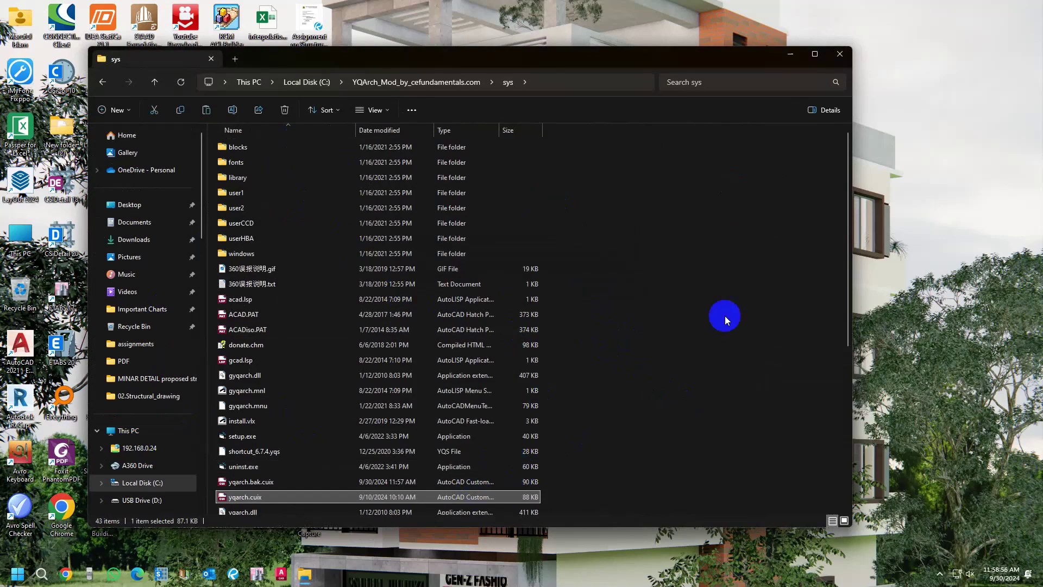
click(840, 54)
double_click(311, 460)
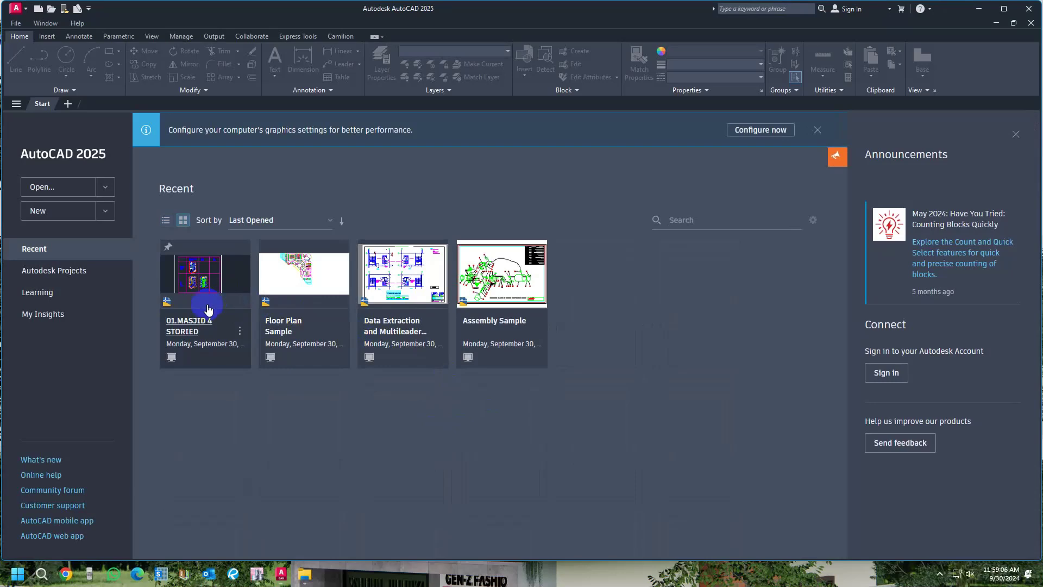
- Open the recent 01.MASJID 4 STORIED drawing and hide the docked YQArch toolbar columns
click(197, 328)
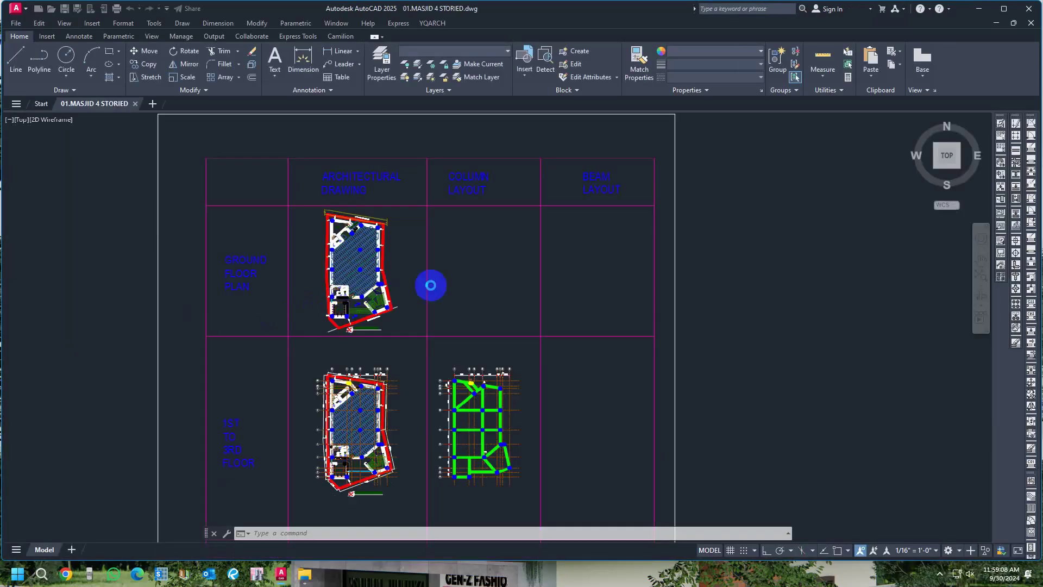
click(1004, 148)
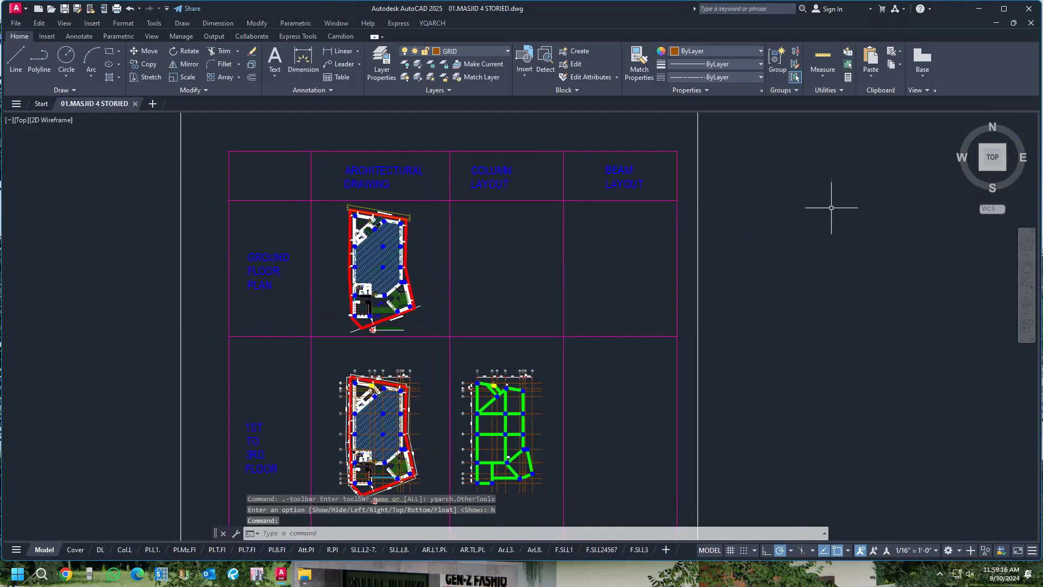
key(Escape)
key(Escape)
- Show the YQArch toolbars via YQARCH > System Setup and float one over the masjid drawing
click(432, 23)
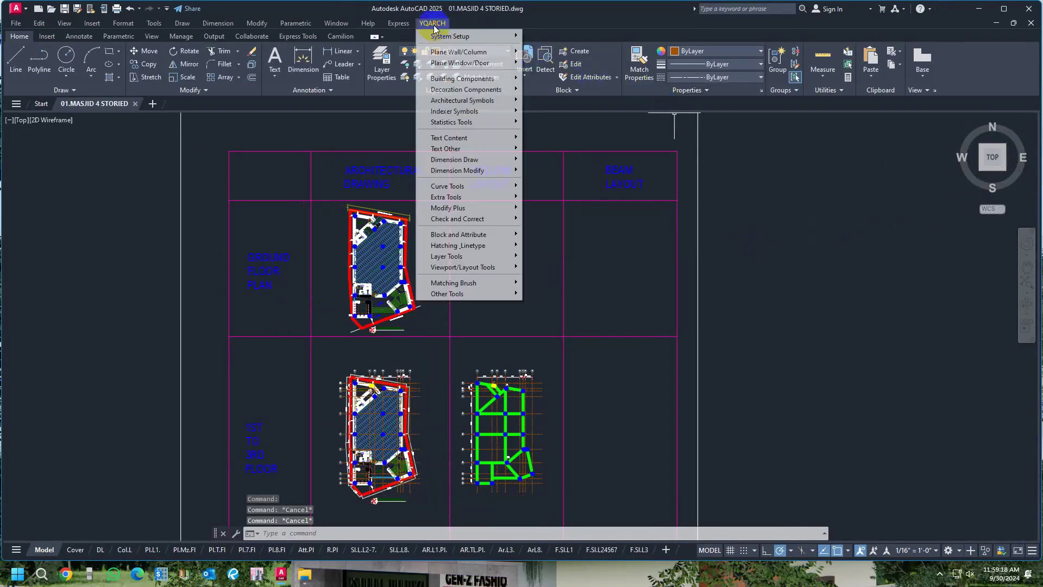
mouse_move(447, 36)
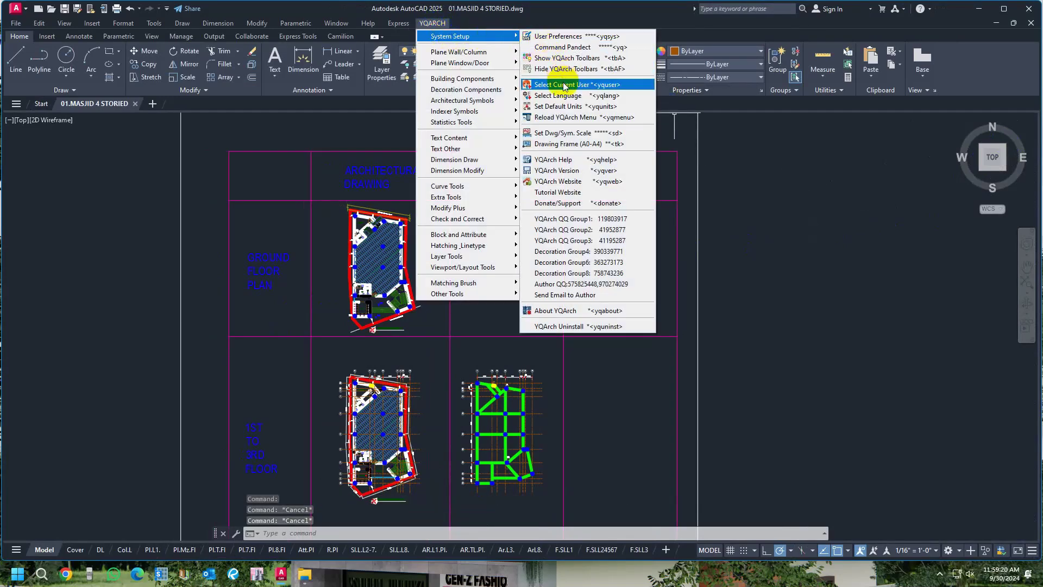
click(571, 57)
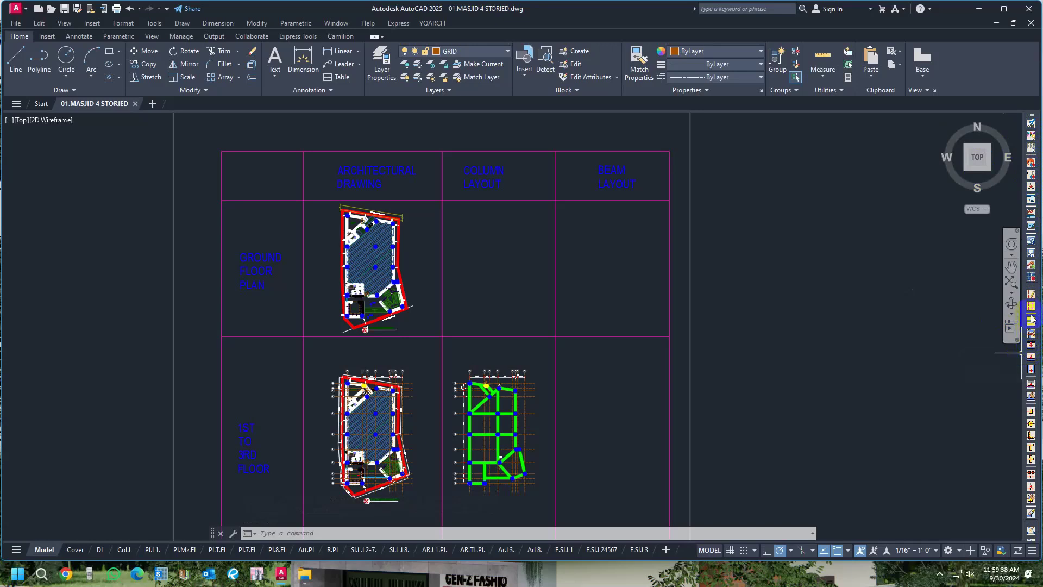
mouse_move(1033, 118)
mouse_down()
mouse_move(978, 159)
mouse_move(718, 187)
mouse_move(735, 201)
mouse_move(776, 201)
mouse_up()
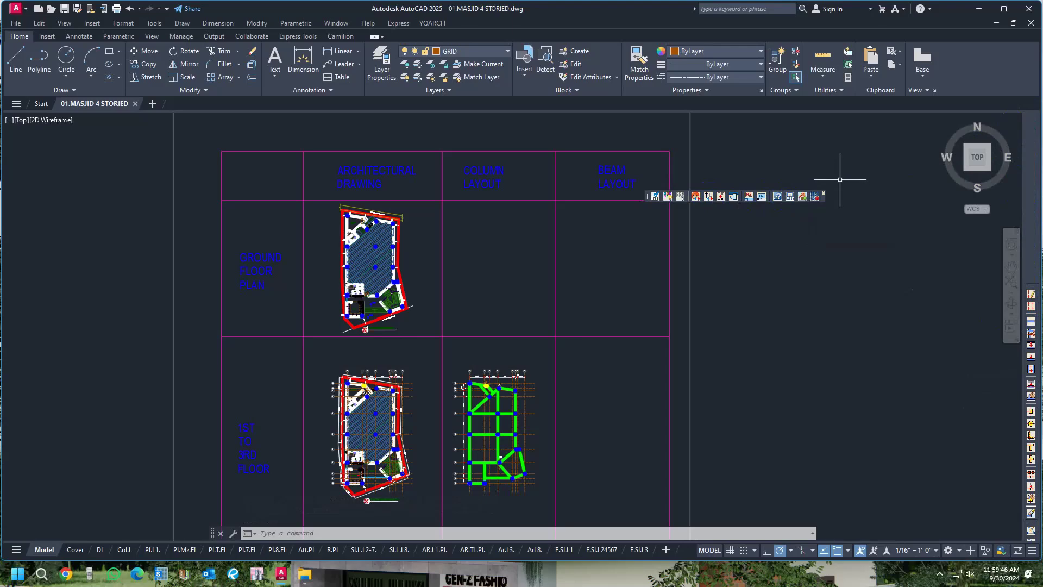
drag(648, 199, 799, 199)
- Draw a stepped five-segment YQArch wall with WW in empty space beside the plans
click(821, 280)
click(767, 340)
scroll(753, 340, down, 2)
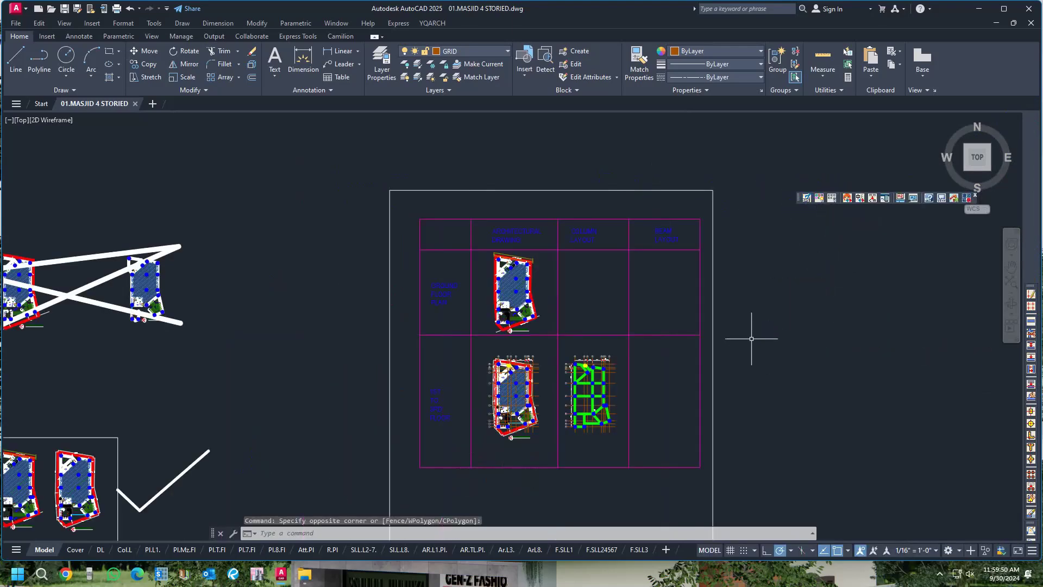
middle_drag(750, 340, 718, 316)
text(ww)
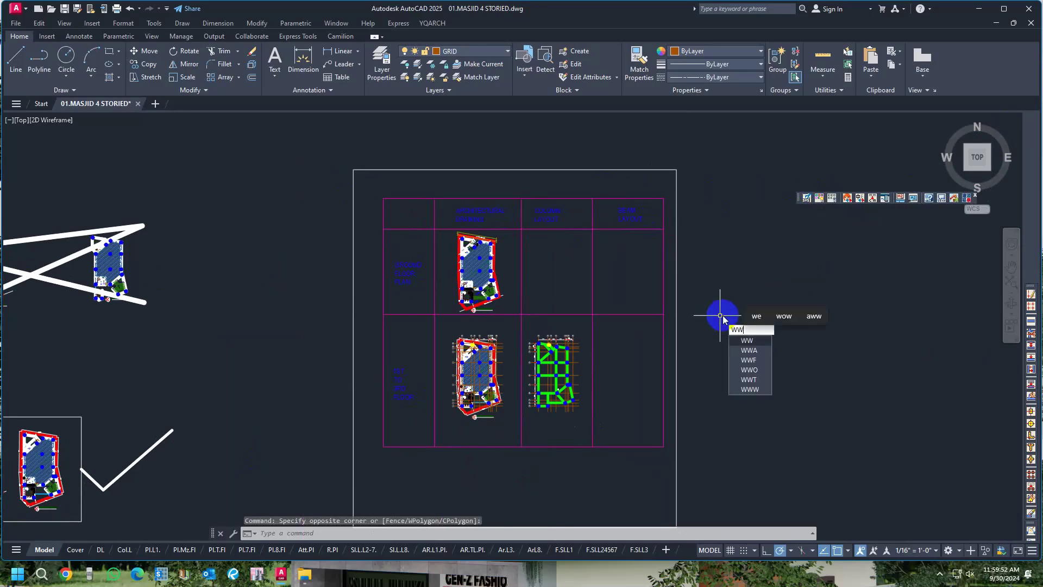
key(Return)
click(709, 287)
click(812, 287)
click(812, 333)
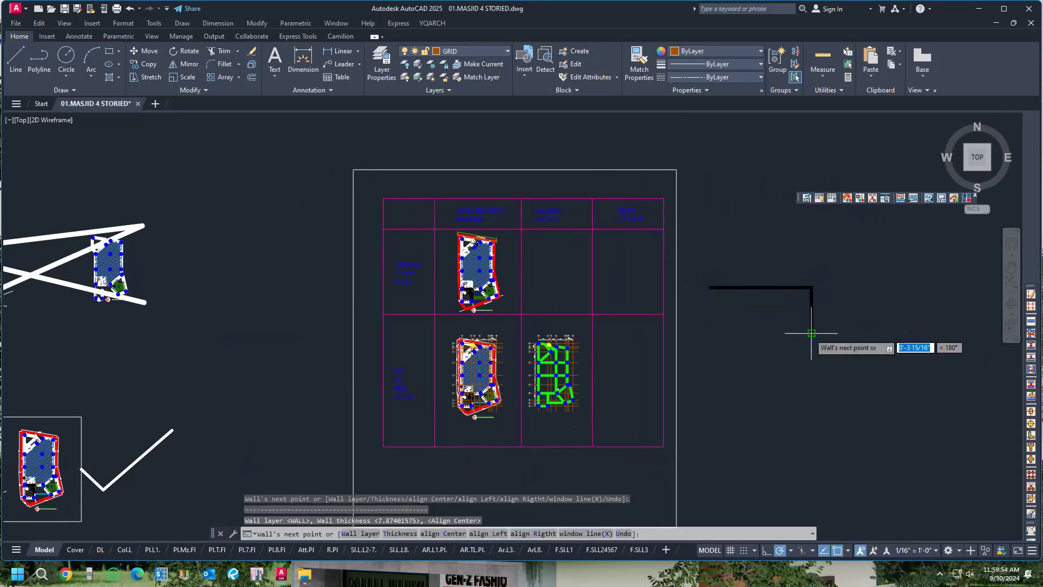
click(740, 333)
click(741, 379)
click(785, 380)
key(Return)
- Start placing a door in the wall with AD, then cancel it
scroll(772, 350, up, 8)
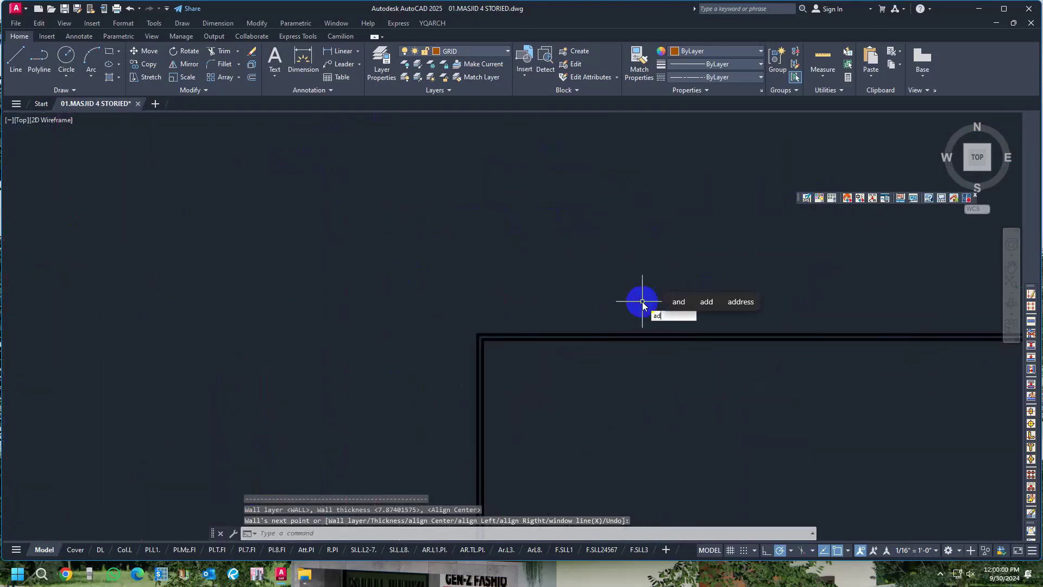
text(ad)
key(Return)
click(666, 334)
click(668, 270)
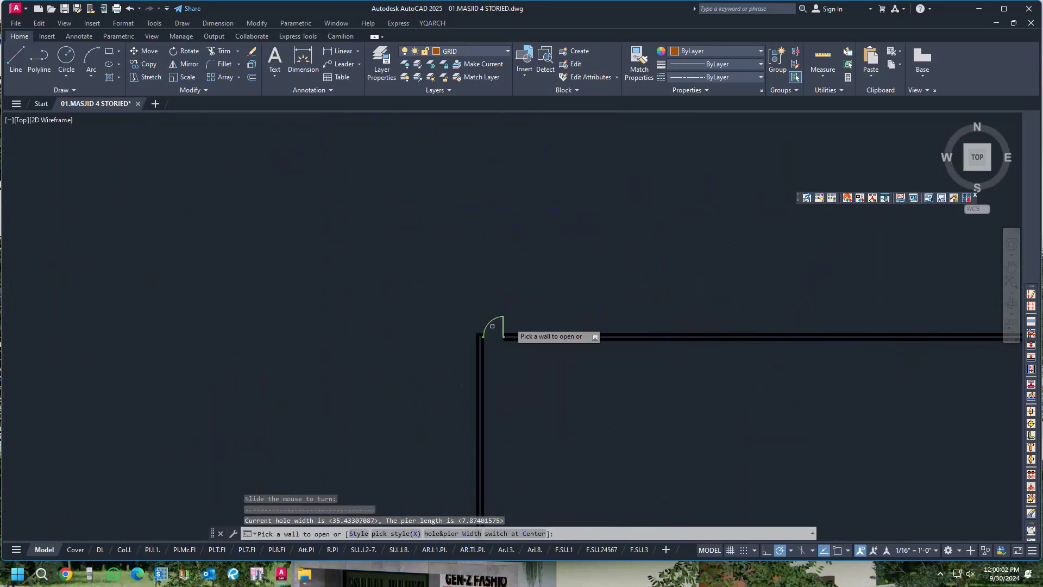
scroll(543, 321, up, 4)
key(Escape)
- Add a window opening to the wall with the AW command
text(aw)
key(Return)
key(Return)
scroll(691, 313, down, 2)
middle_drag(691, 312, 436, 331)
scroll(435, 331, down, 1)
key(Return)
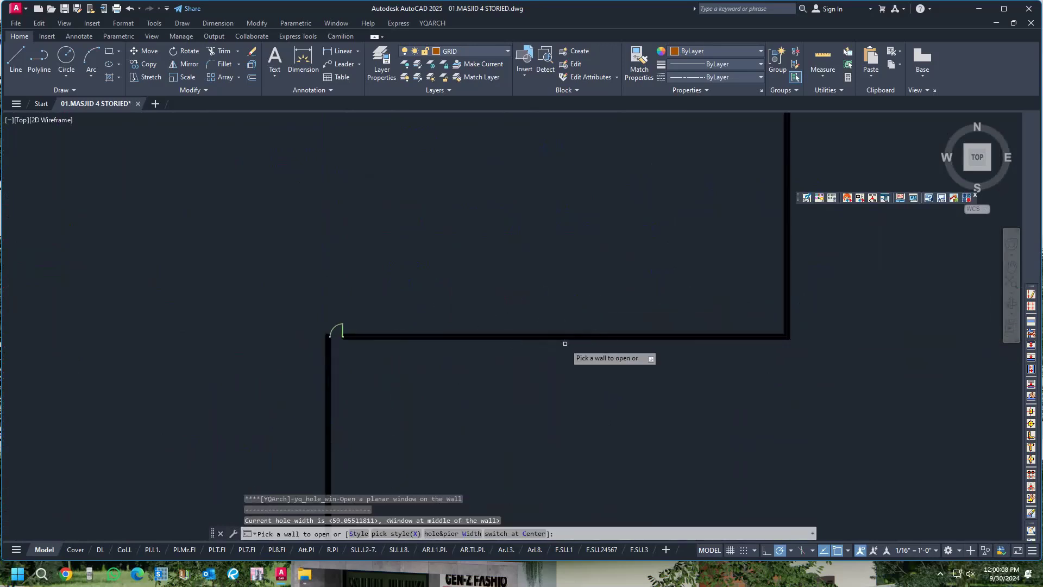
scroll(564, 337, up, 2)
key(Escape)
- Try moving the new window, then undo the move with Ctrl+Z
click(517, 286)
key(Escape)
key(Escape)
click(567, 318)
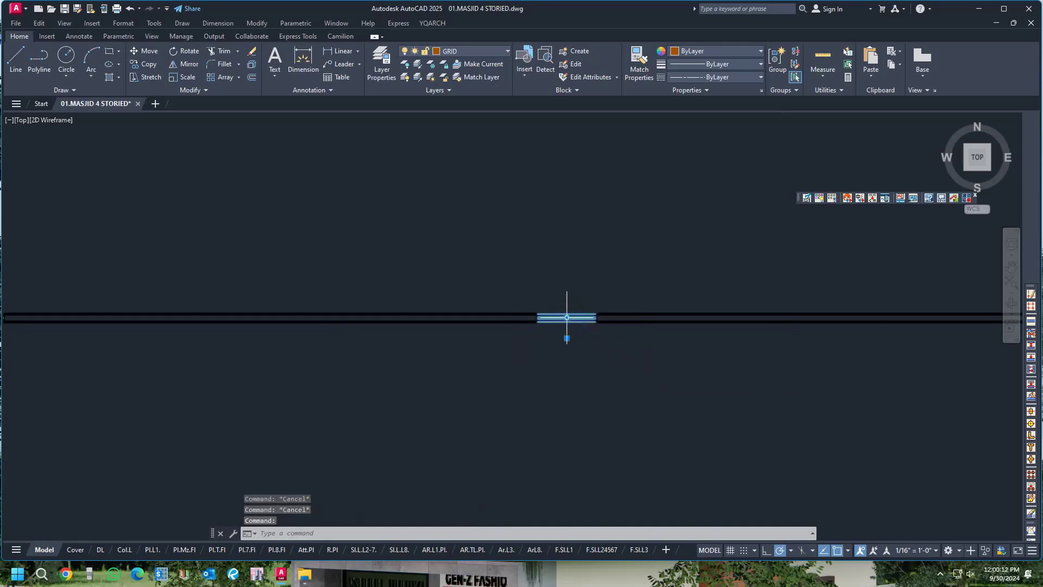
click(571, 317)
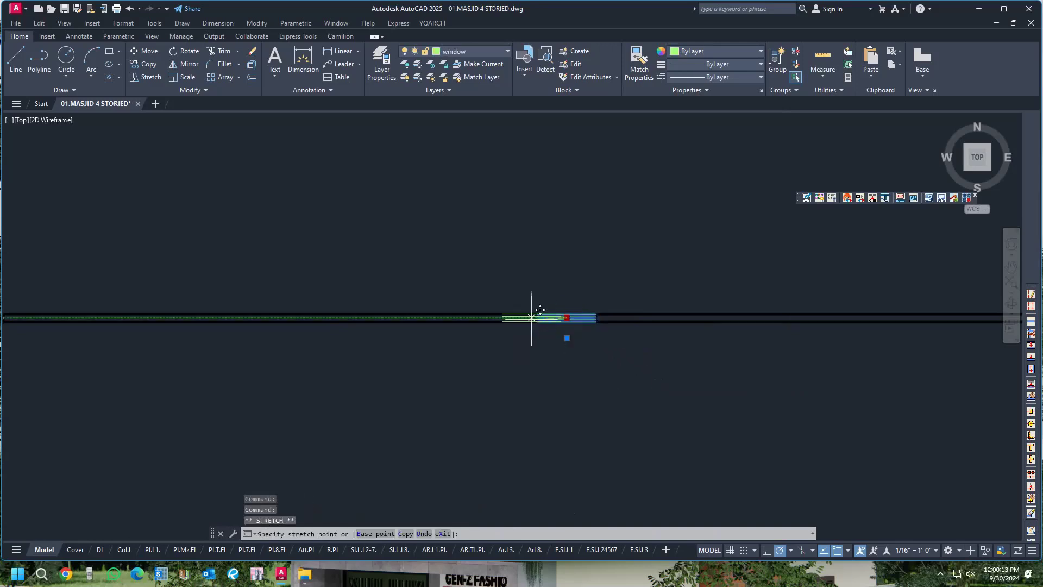
click(518, 394)
middle_drag(519, 393, 574, 372)
key(Escape)
key(ctrl+z)
key(ctrl+z)
scroll(574, 365, down, 8)
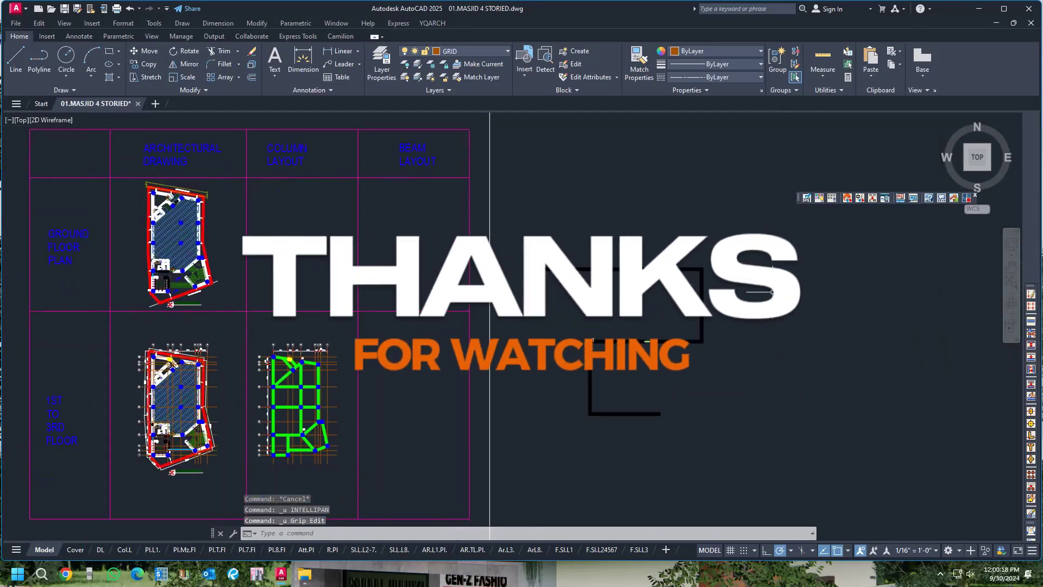